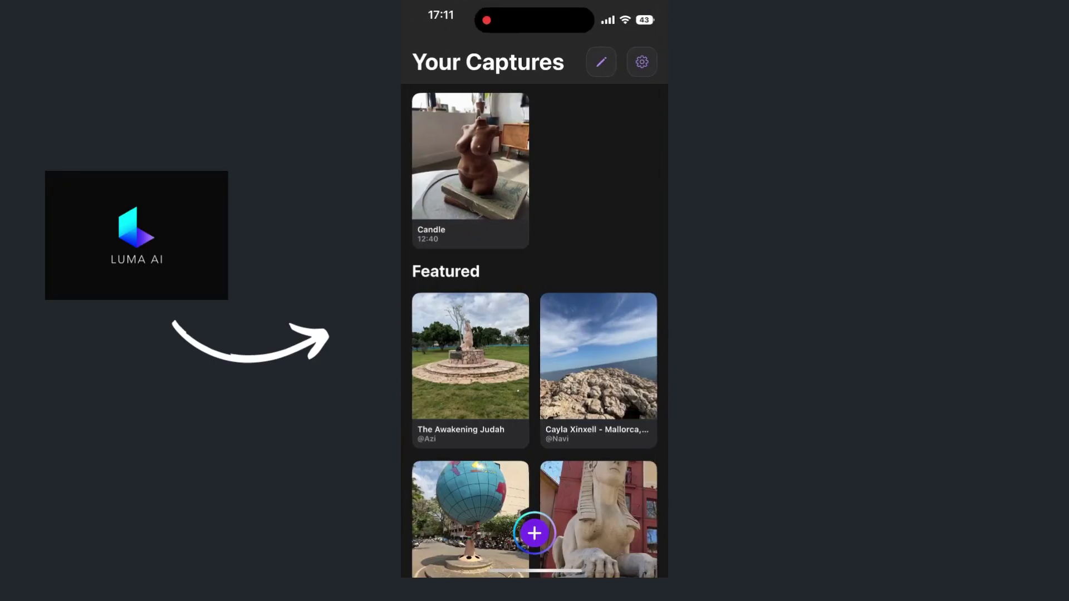
Start a new Guided capture with the bounding box fitted around the torso on its books.
click(535, 533)
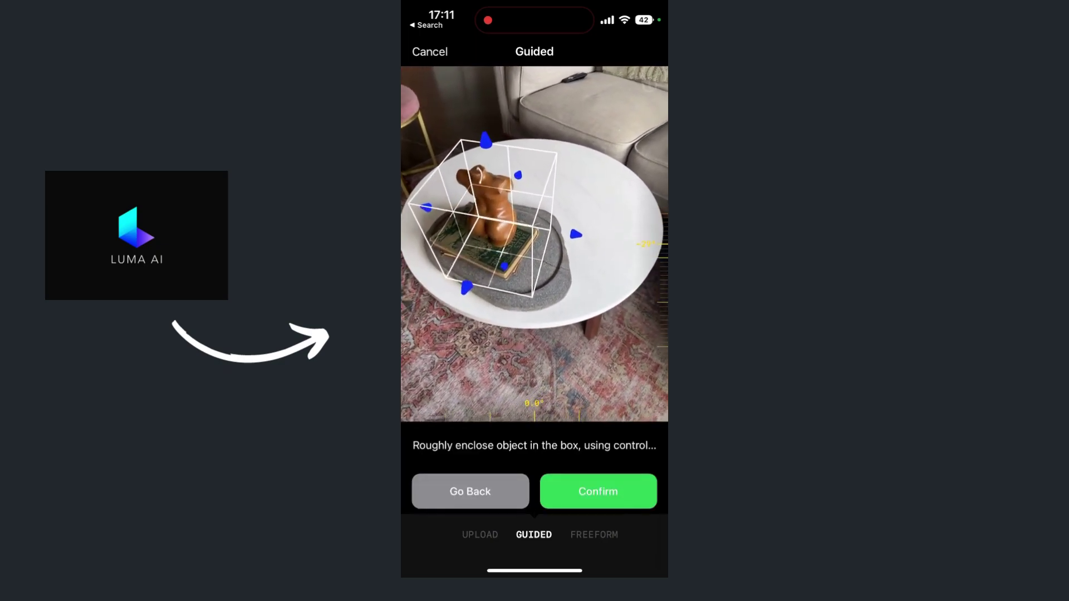
Confirm the bounding box and begin recording capture loops around the torso sculpture.
click(598, 491)
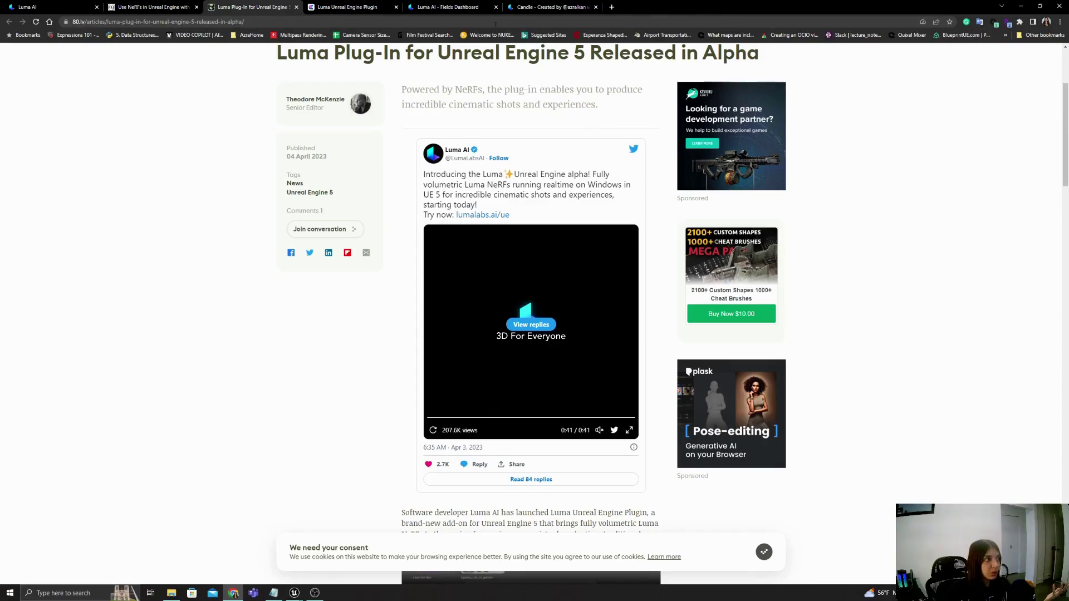
Switch from the plug-in docs to the Luma AI Fields Dashboard to reach the Candle capture.
click(374, 6)
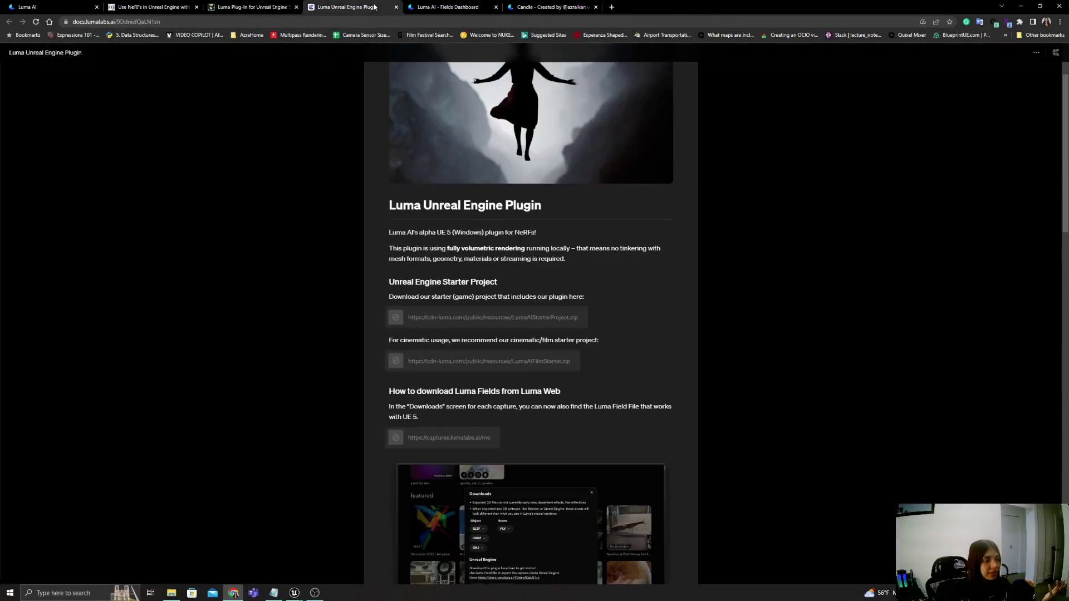
click(477, 5)
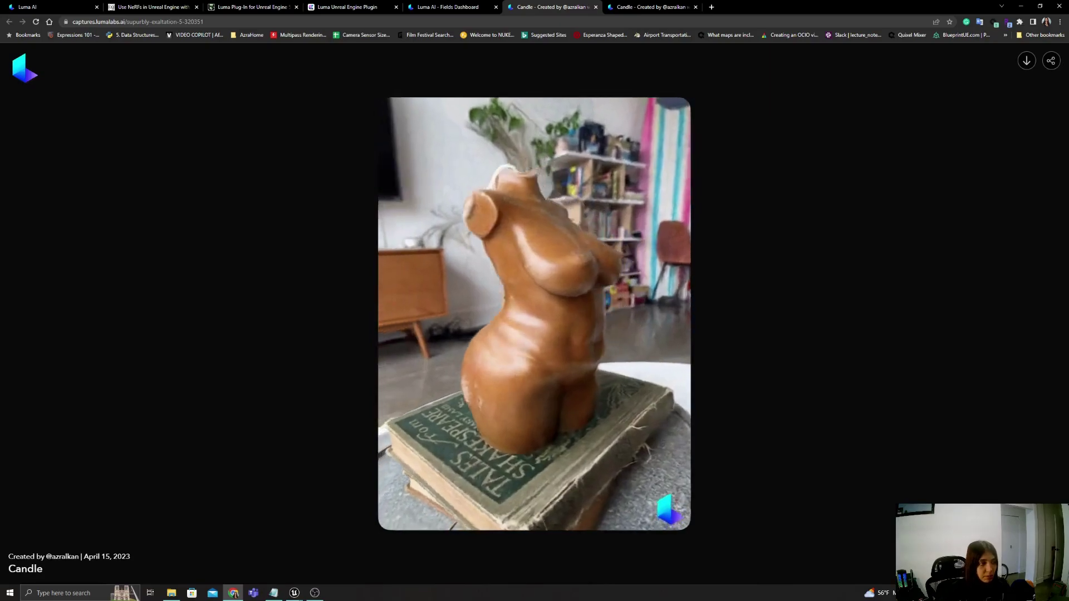
Orbit the cropped Candle model to see its back, then switch to the full-scene view.
drag(429, 448, 48, 429)
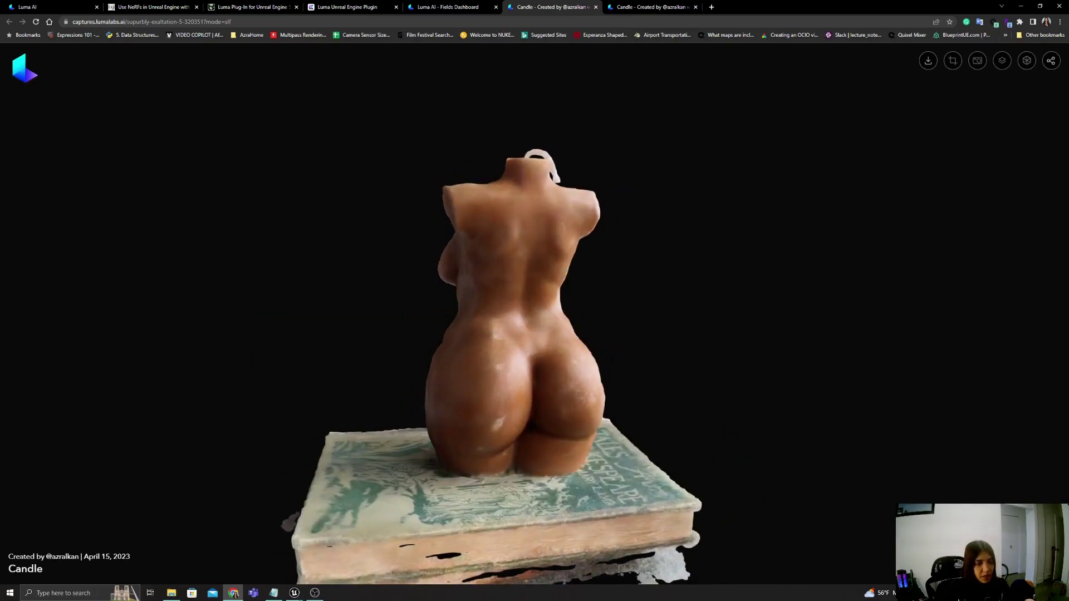
click(1002, 60)
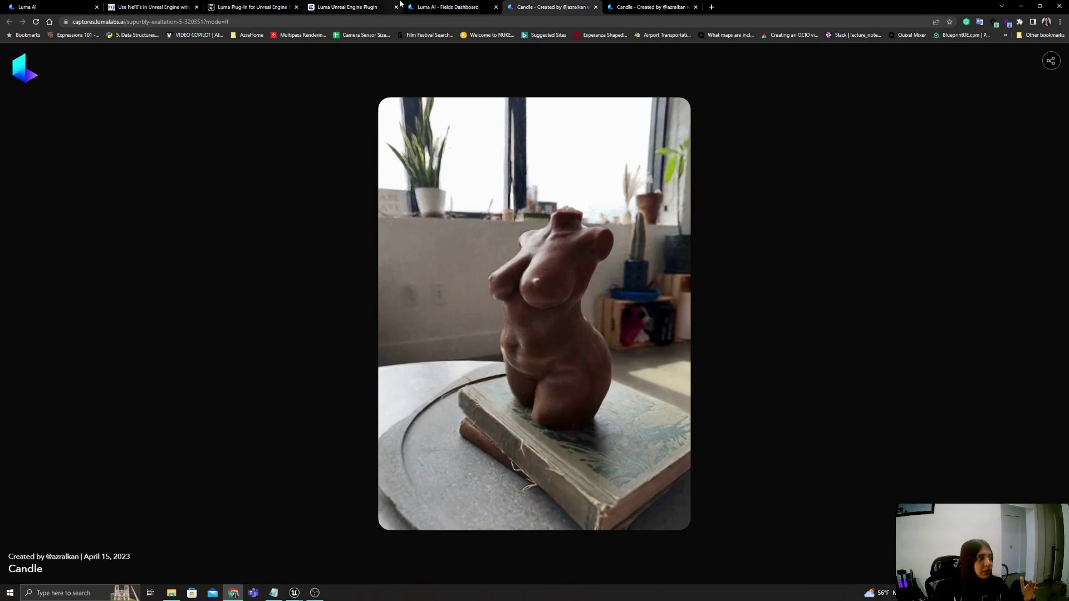
Revisit the docs' LumaAIFilmStarter.zip cinematic starter recommendation, then bring up File Explorer.
click(380, 5)
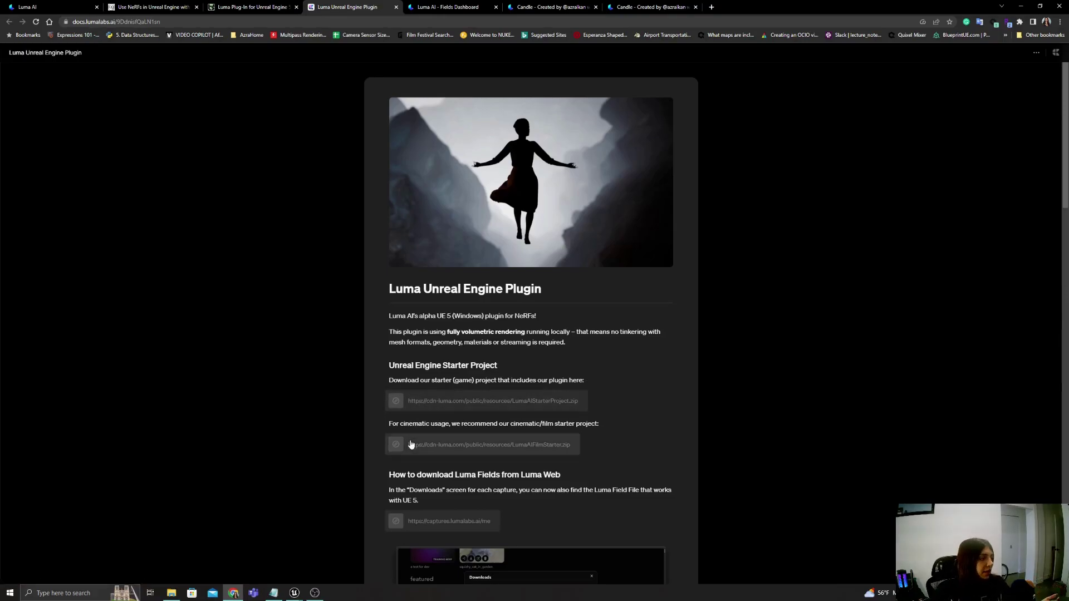
drag(392, 424, 546, 433)
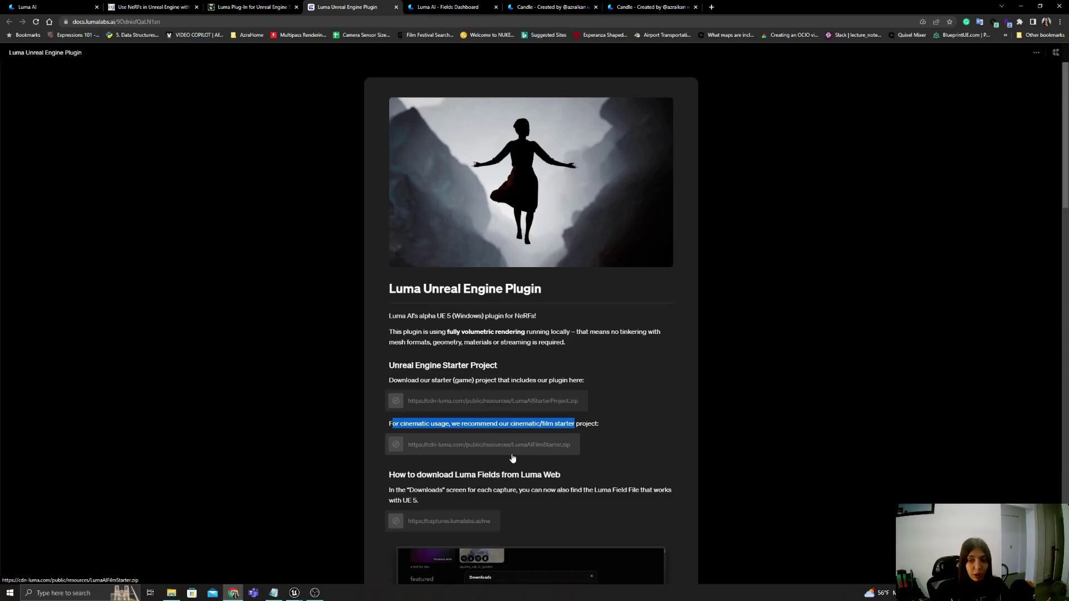
click(644, 424)
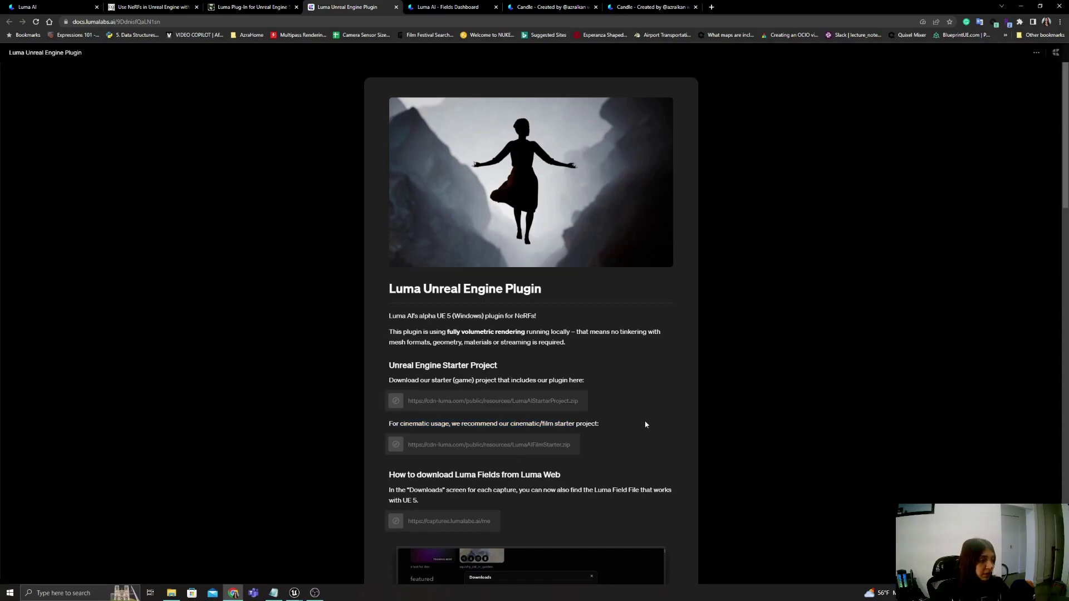
click(171, 593)
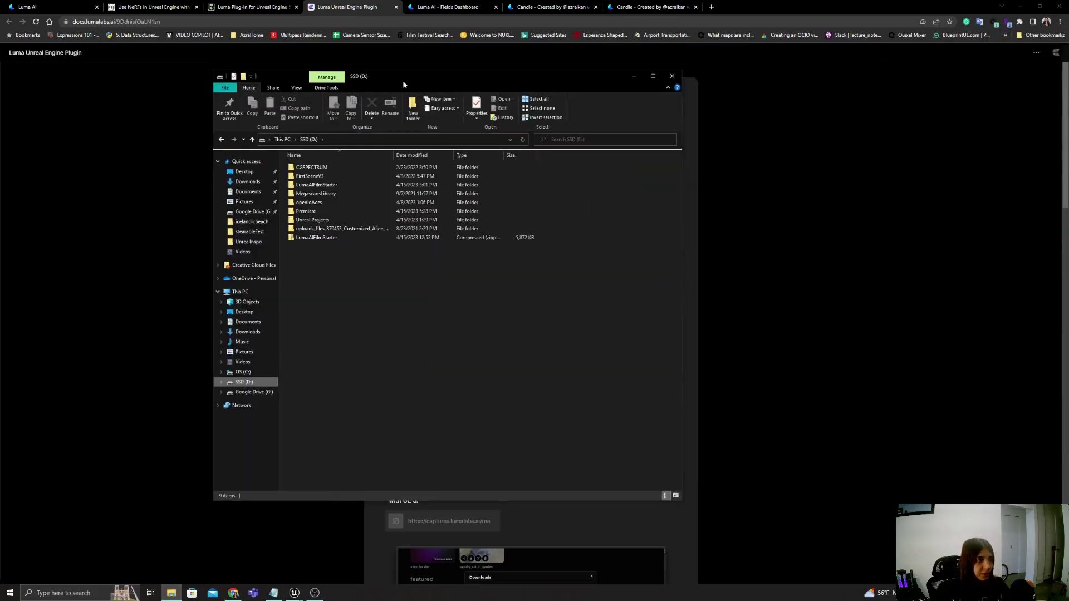
Open the extracted LumaAIFilmStarter project folder on SSD (D:) and switch to the Unreal Editor.
drag(402, 80, 428, 91)
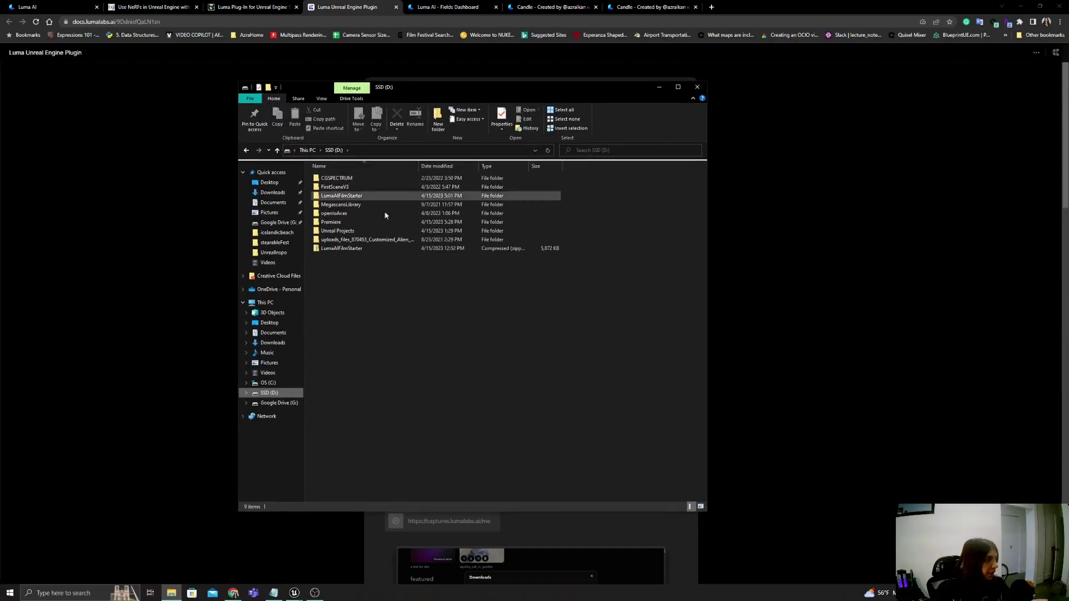
click(322, 250)
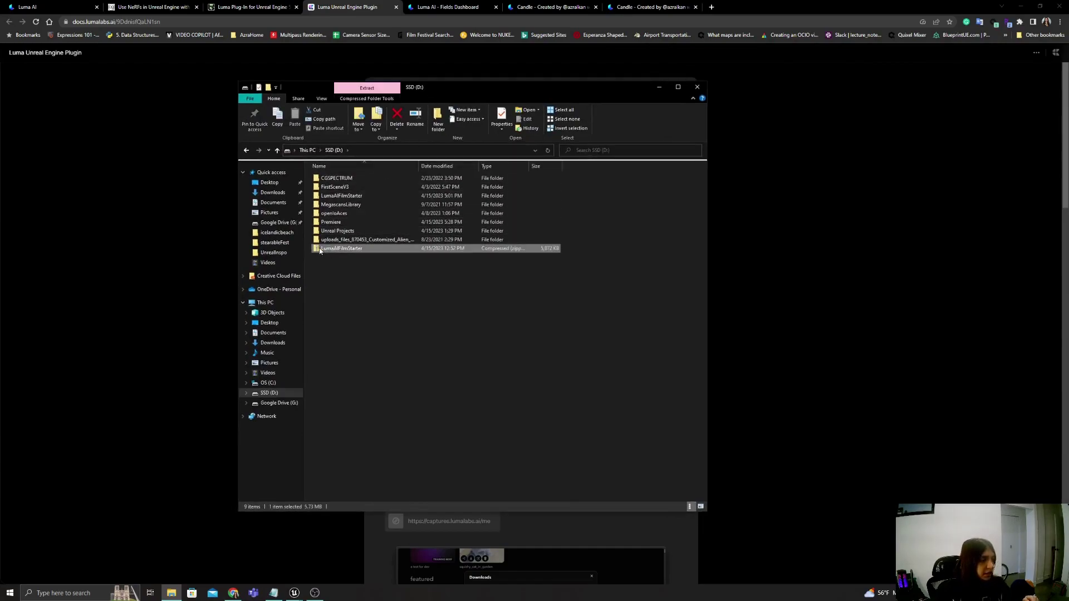
double_click(351, 196)
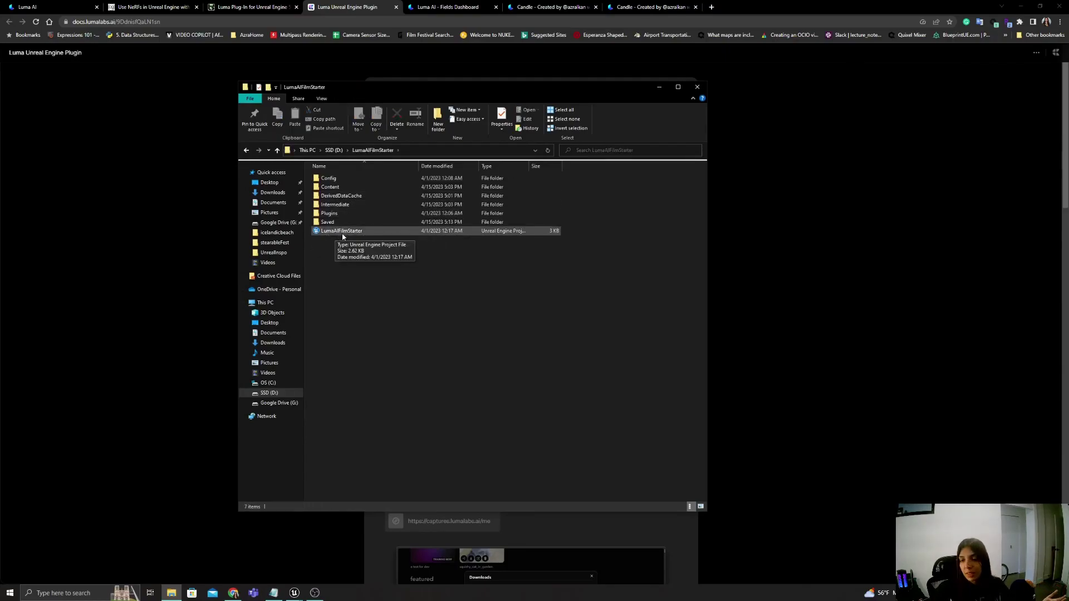
click(659, 88)
mouse_move(295, 593)
click(256, 559)
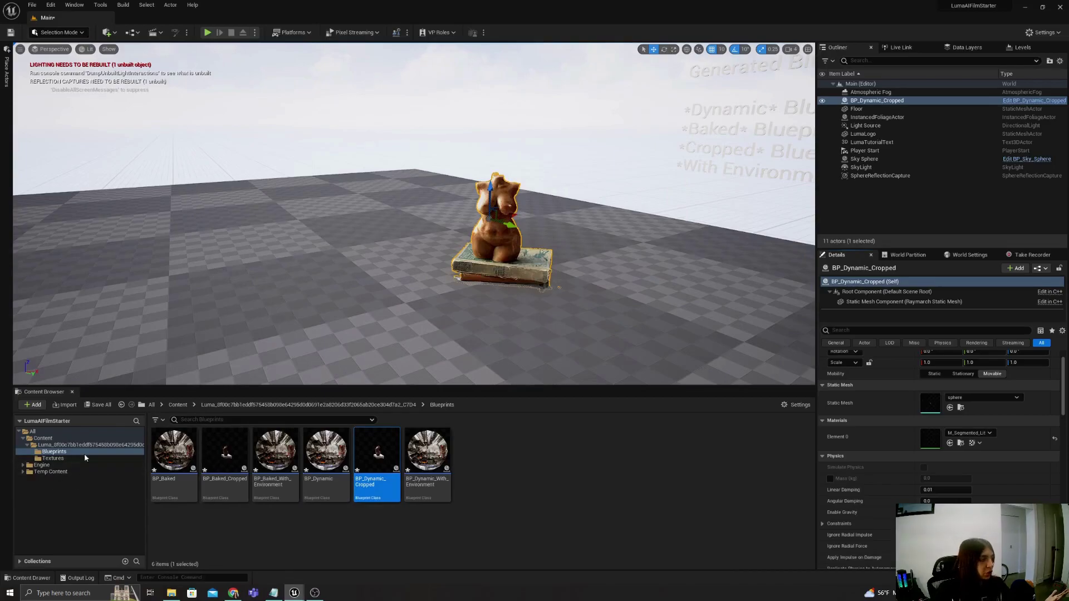
View the project's Content folder, then return to the Luma plug-in docs in Chrome.
click(44, 439)
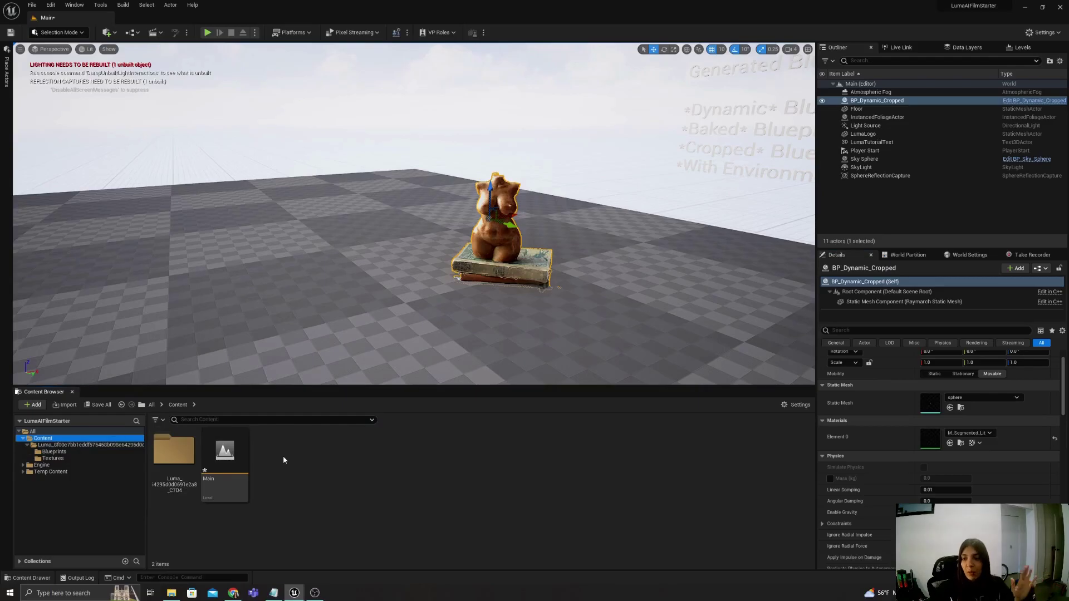
click(235, 592)
Scroll down the plug-in docs and highlight the Use cases list of Blueprint types.
scroll(572, 534, down, 7)
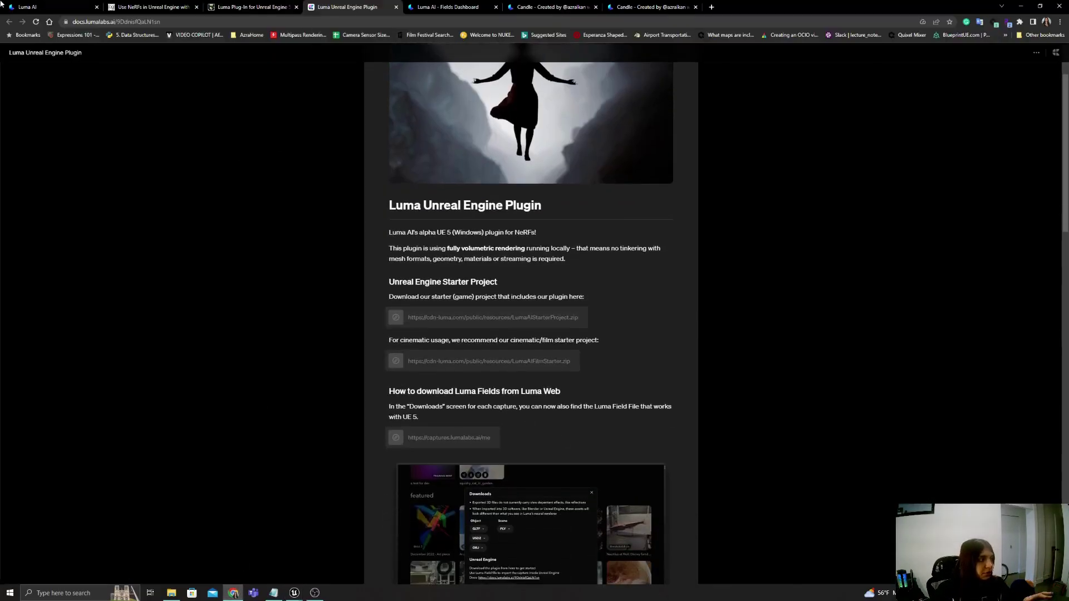
scroll(485, 236, down, 6)
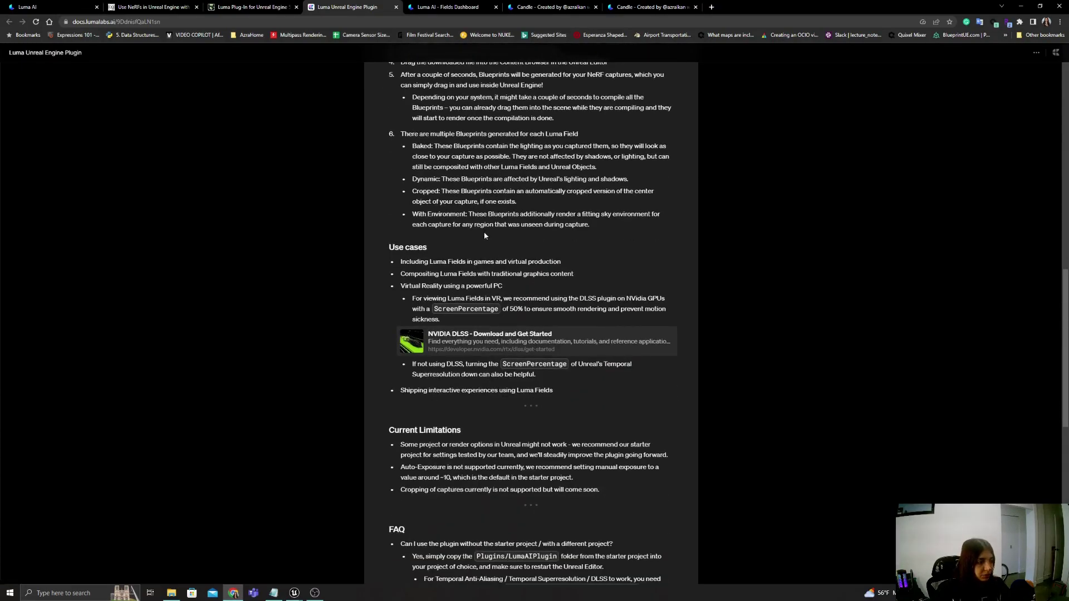
scroll(483, 231, down, 3)
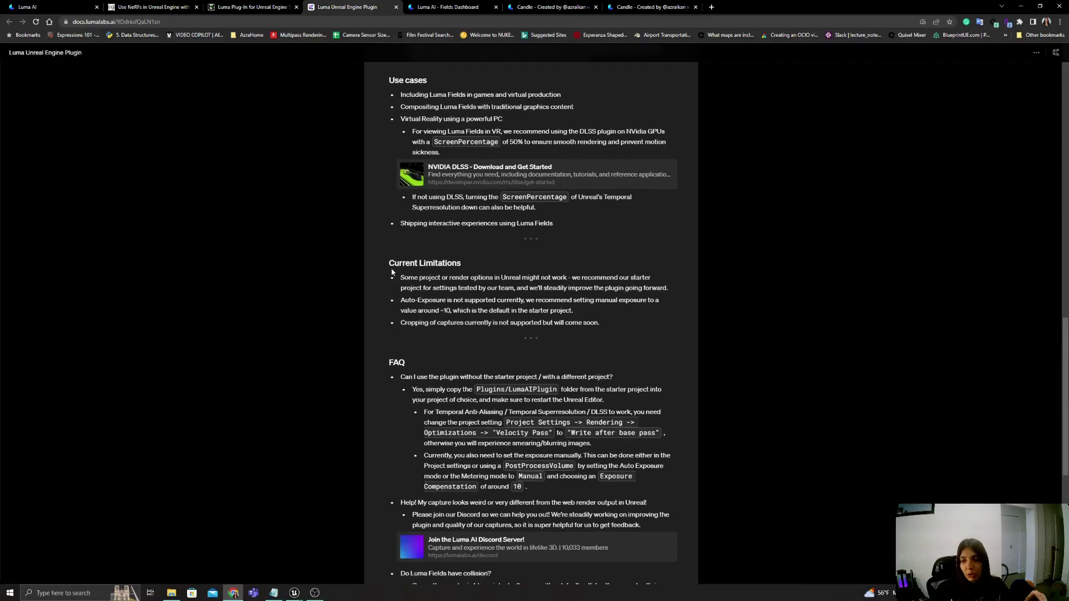
triple_click(395, 96)
drag(471, 166, 574, 224)
click(574, 223)
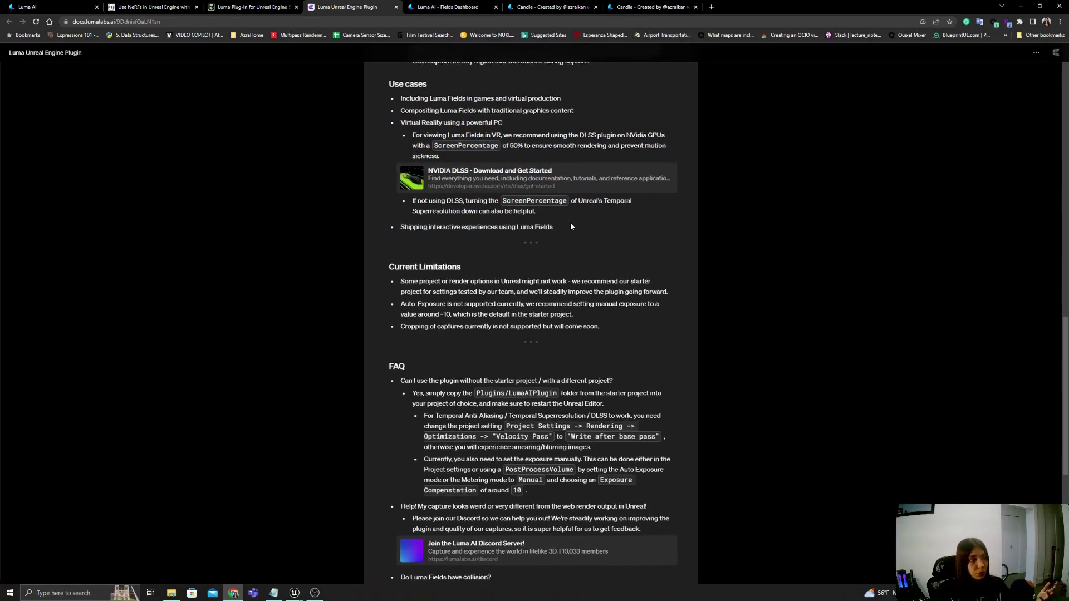
Scroll back to the top of the docs and return to the dashboard's Candle capture.
scroll(571, 226, up, 2)
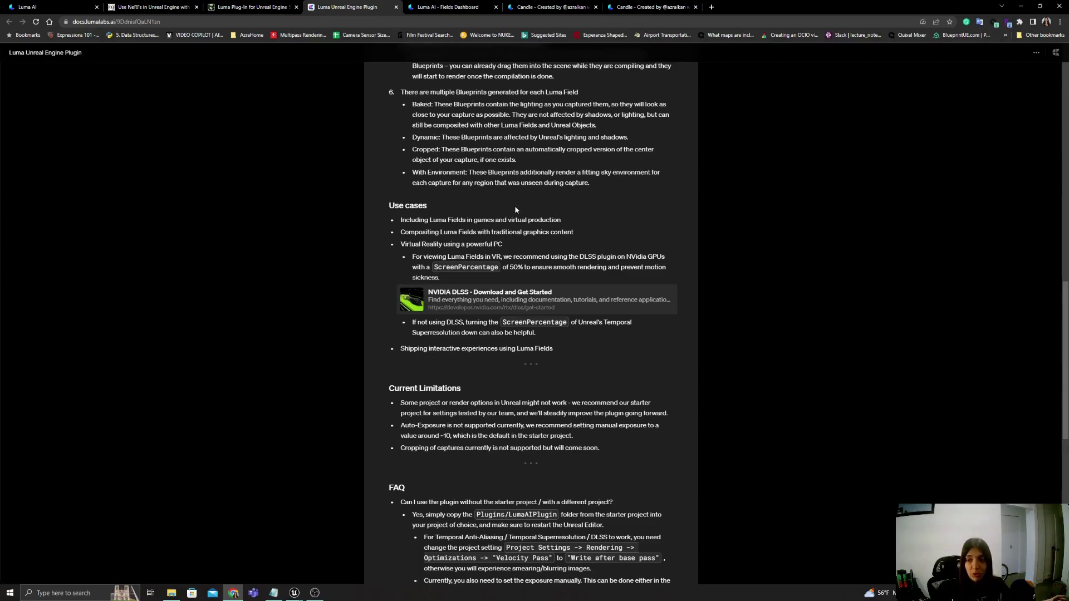
scroll(515, 210, up, 2)
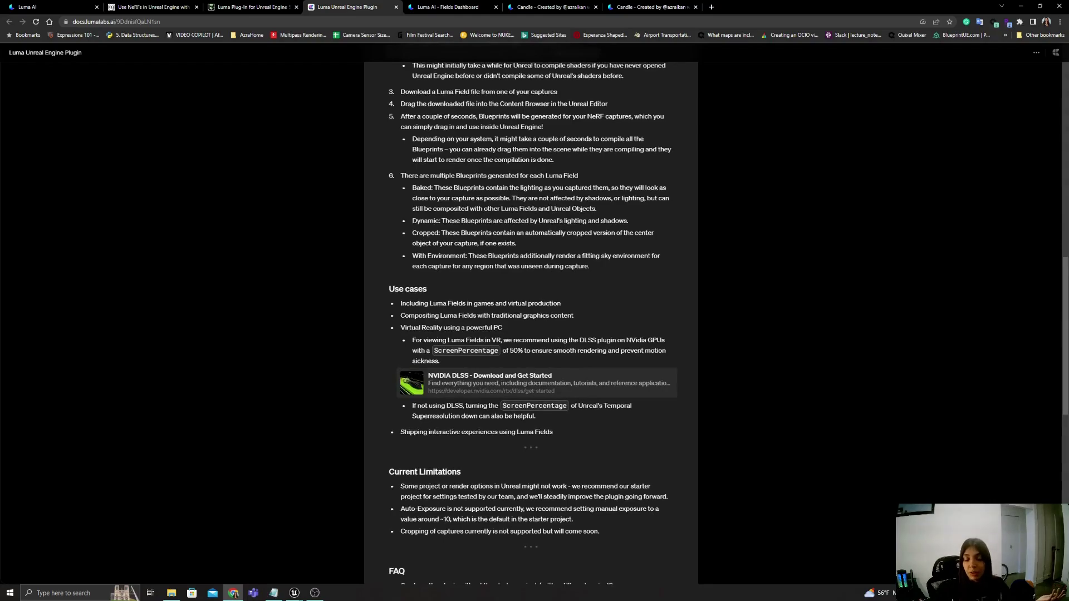
scroll(512, 209, up, 3)
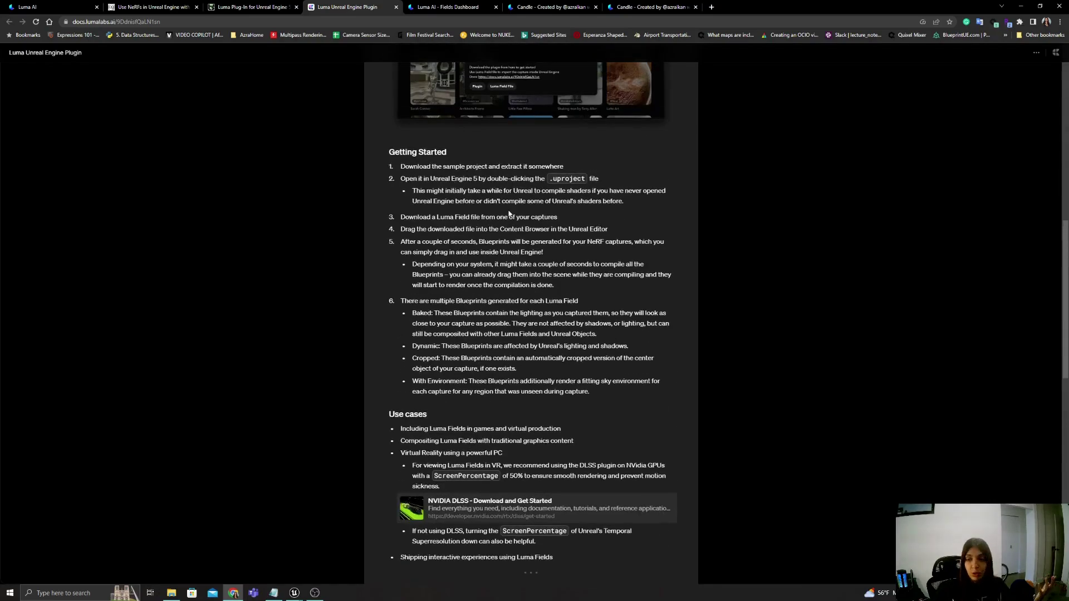
scroll(508, 214, up, 3)
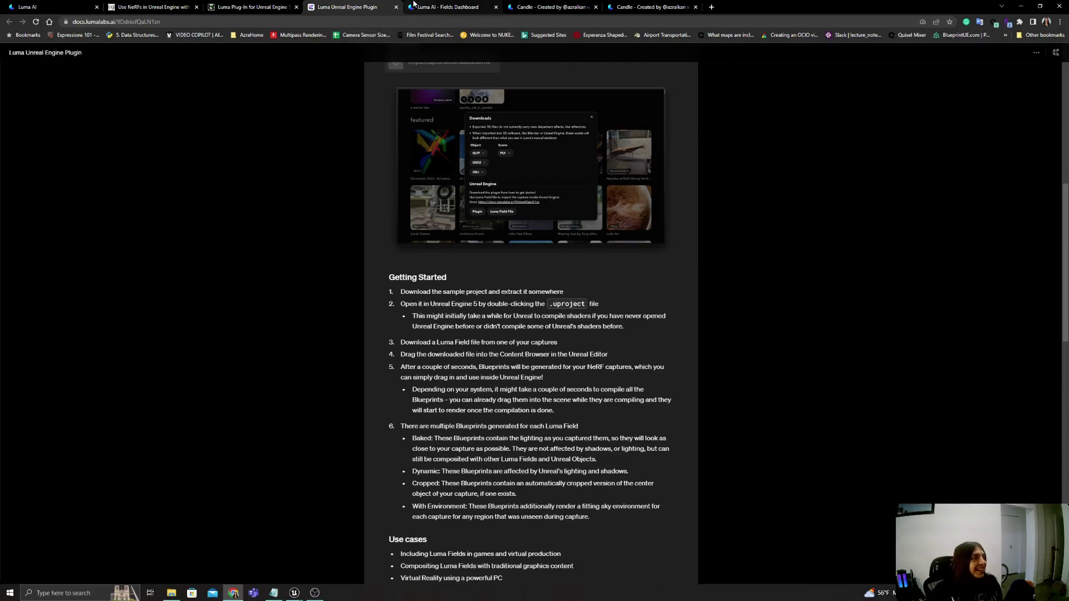
click(443, 7)
mouse_move(315, 179)
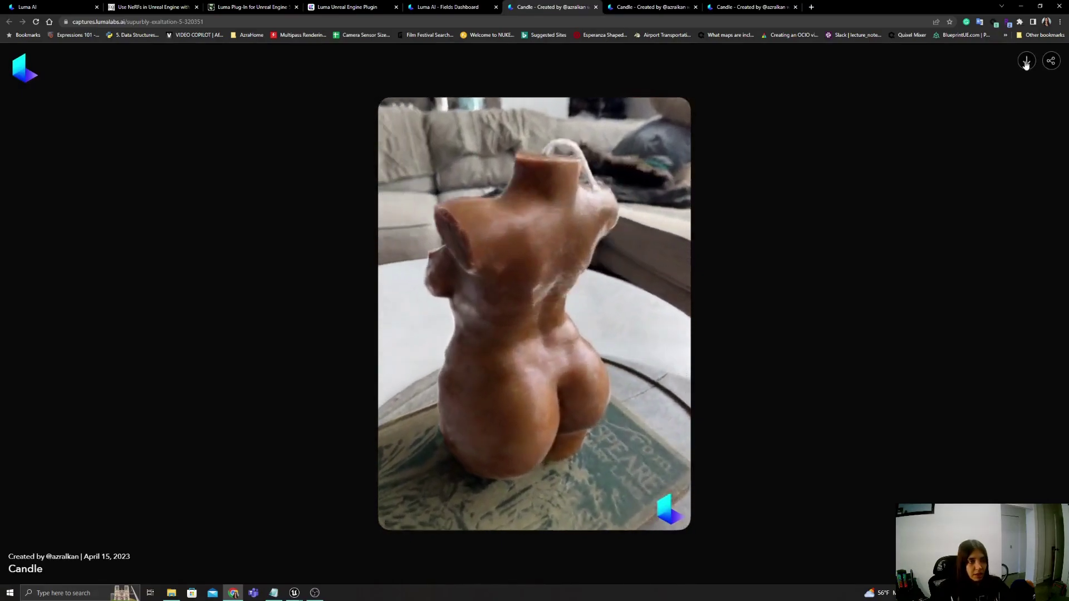
Bring up the Candle's Downloads dialog listing the Unreal Engine plugin and Luma Field File.
click(1026, 62)
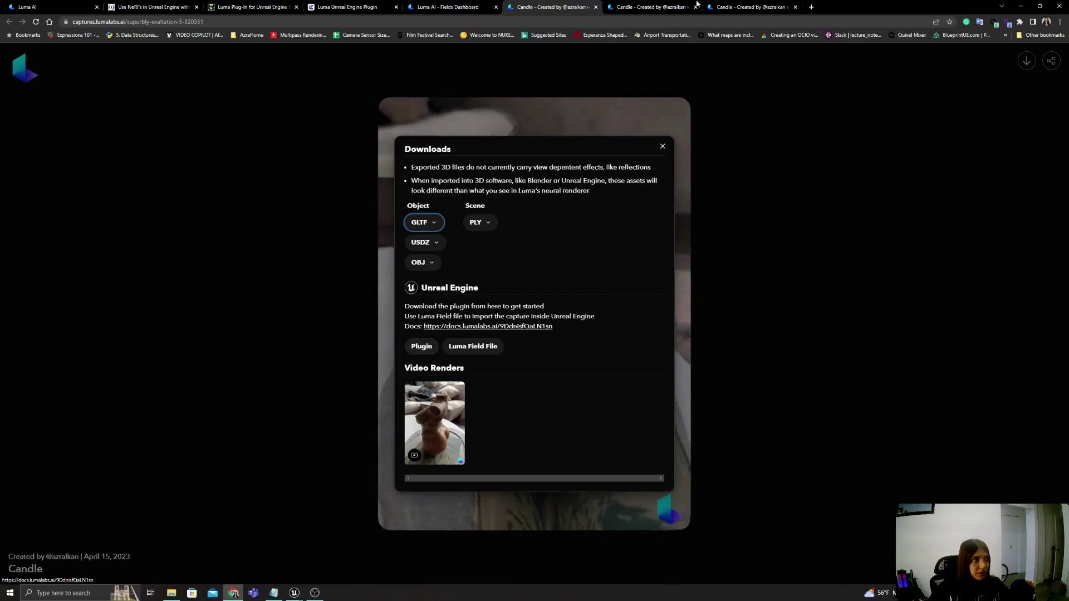
click(372, 5)
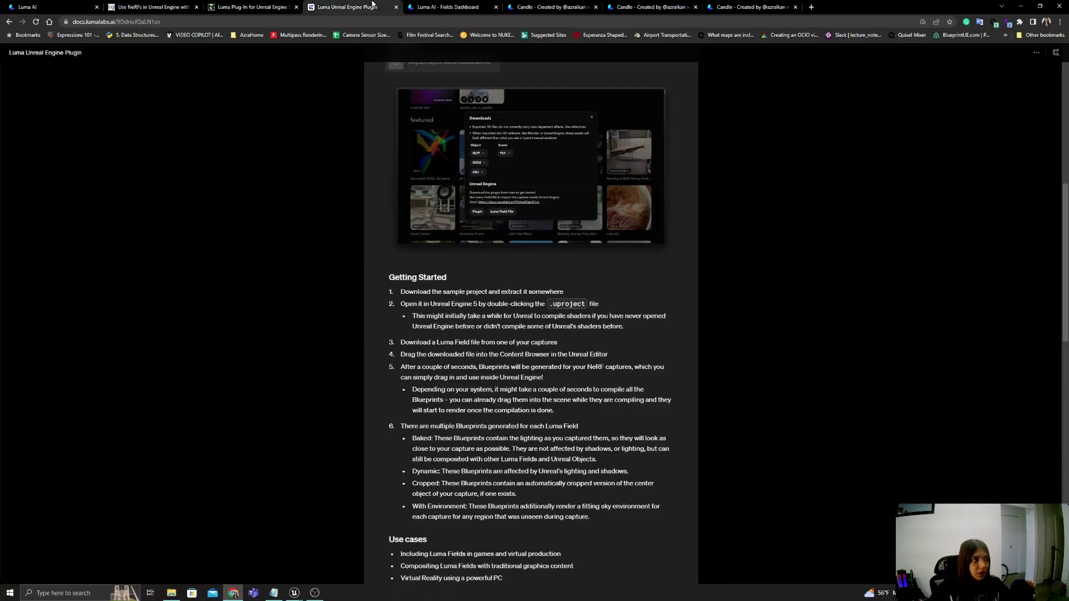
click(624, 7)
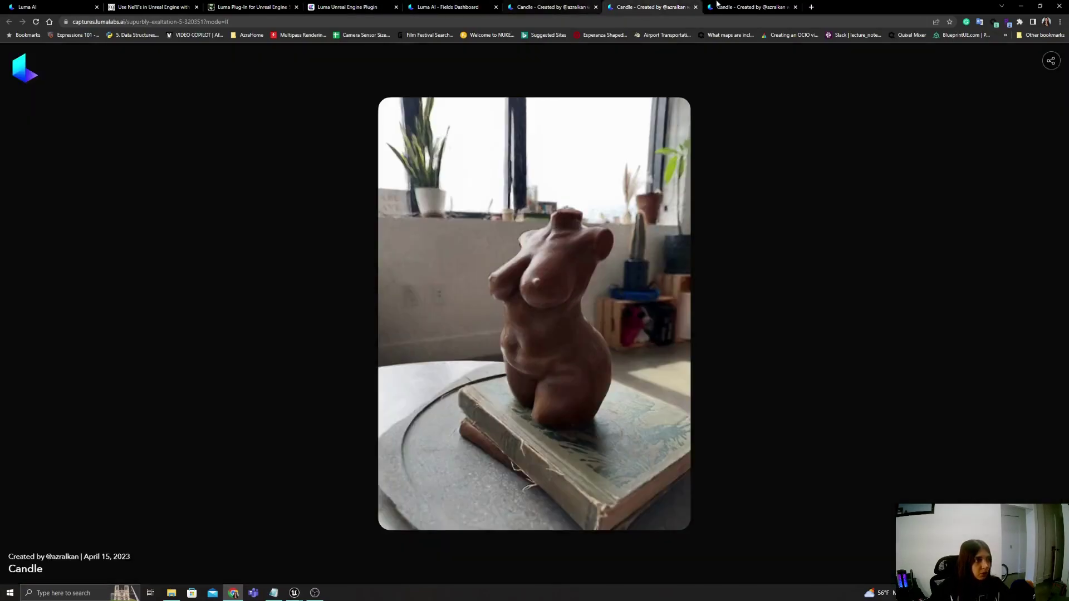
click(549, 7)
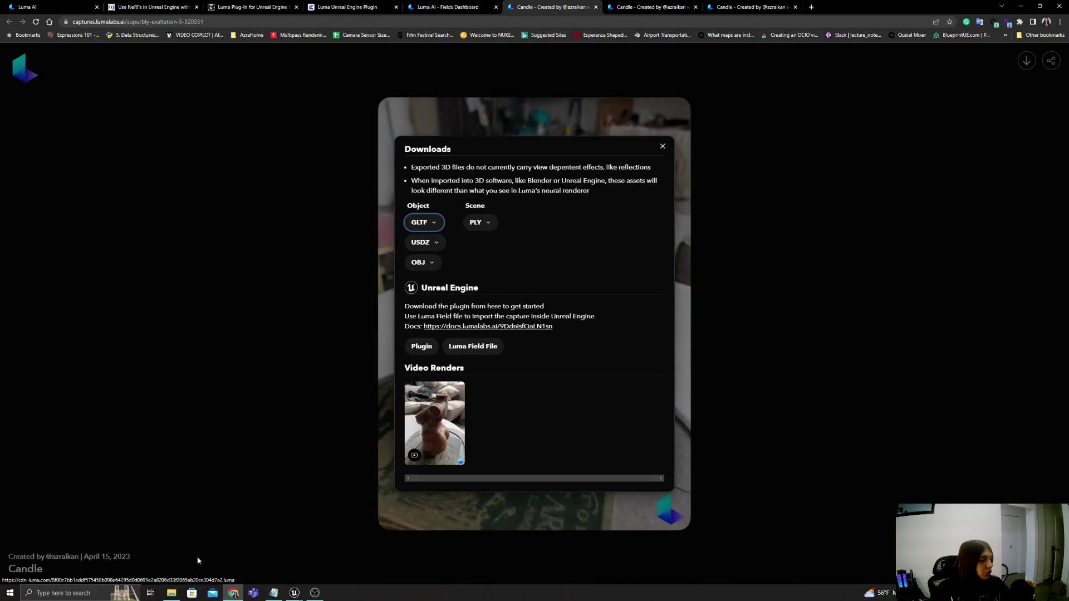
Find the Candle's 56,827 KB .luma file in Downloads and widen the Name column.
click(169, 594)
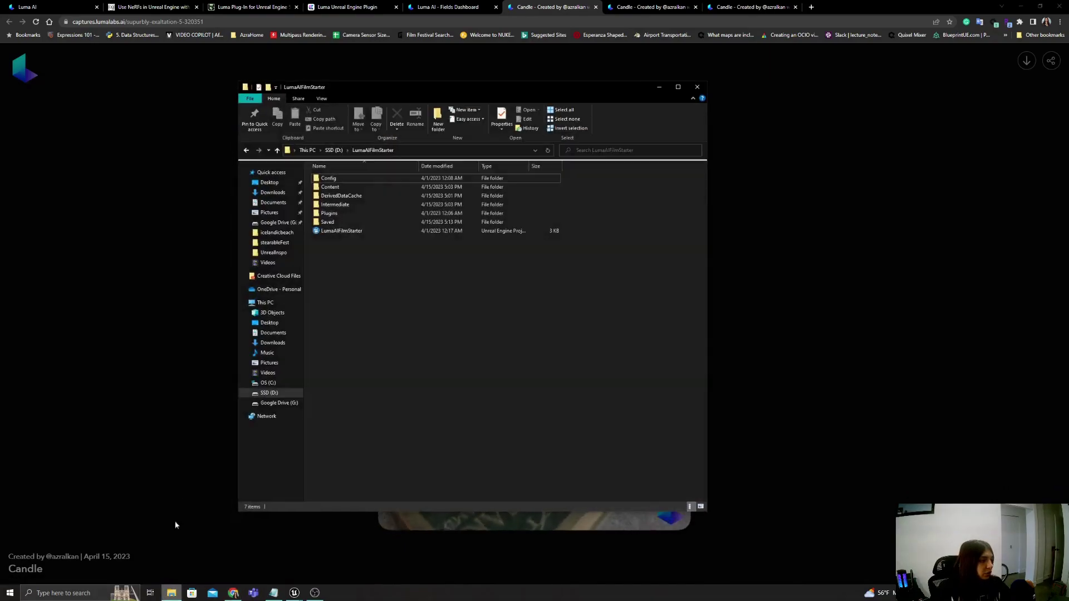
click(273, 193)
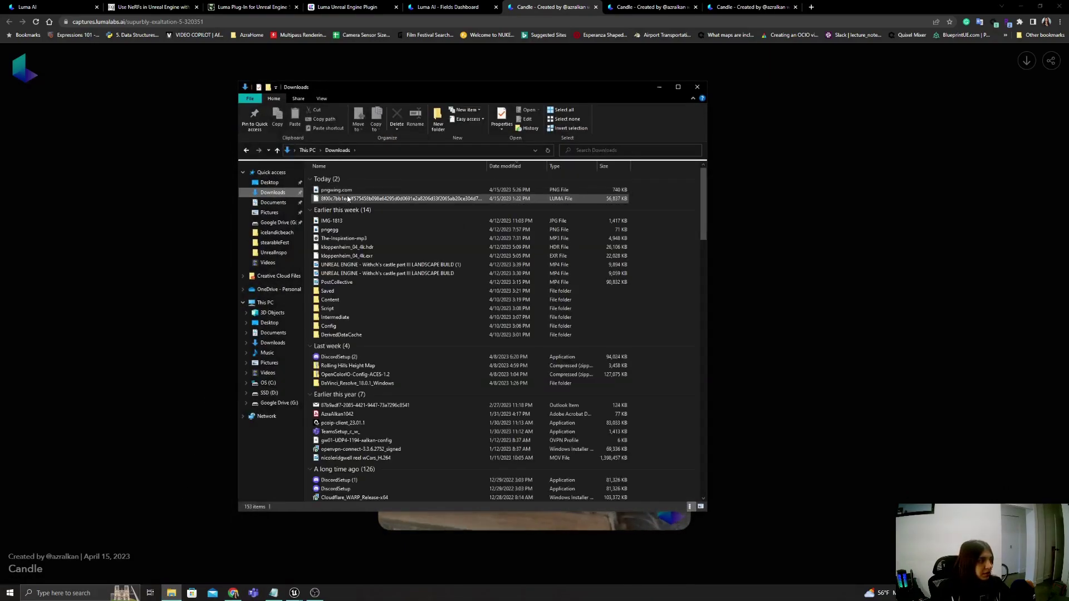
click(340, 199)
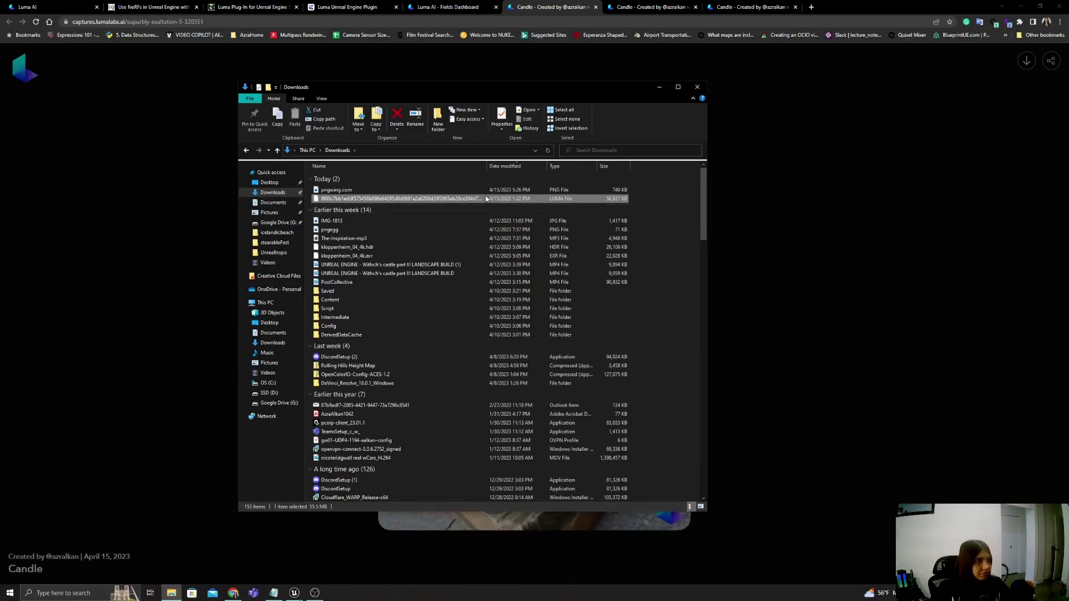
drag(492, 167, 558, 167)
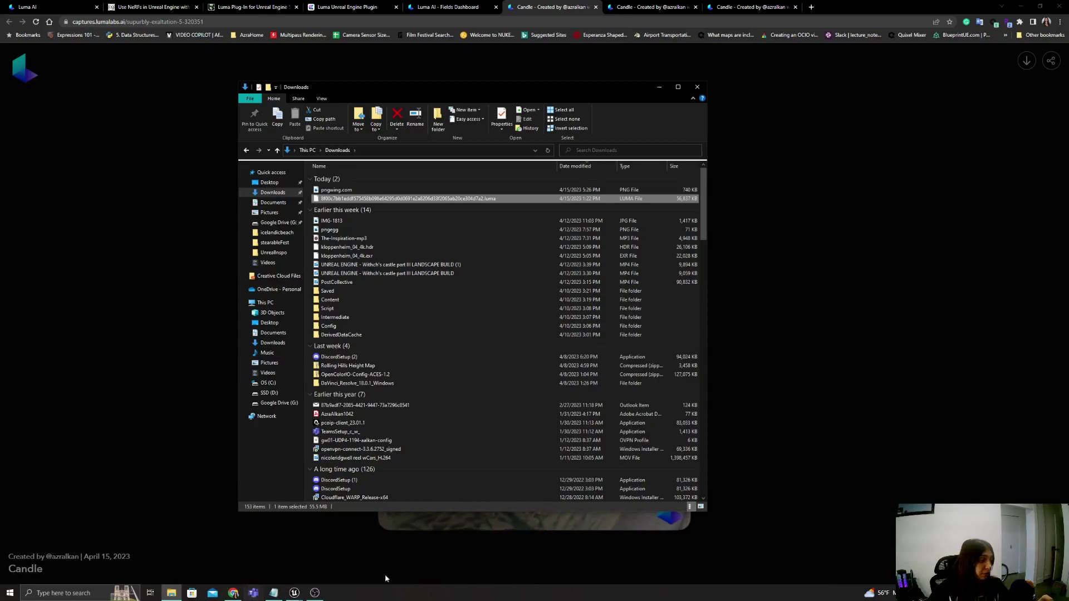
Return to the Unreal Editor and look around from the tutorial text wall to the statue on books.
mouse_move(294, 593)
click(266, 566)
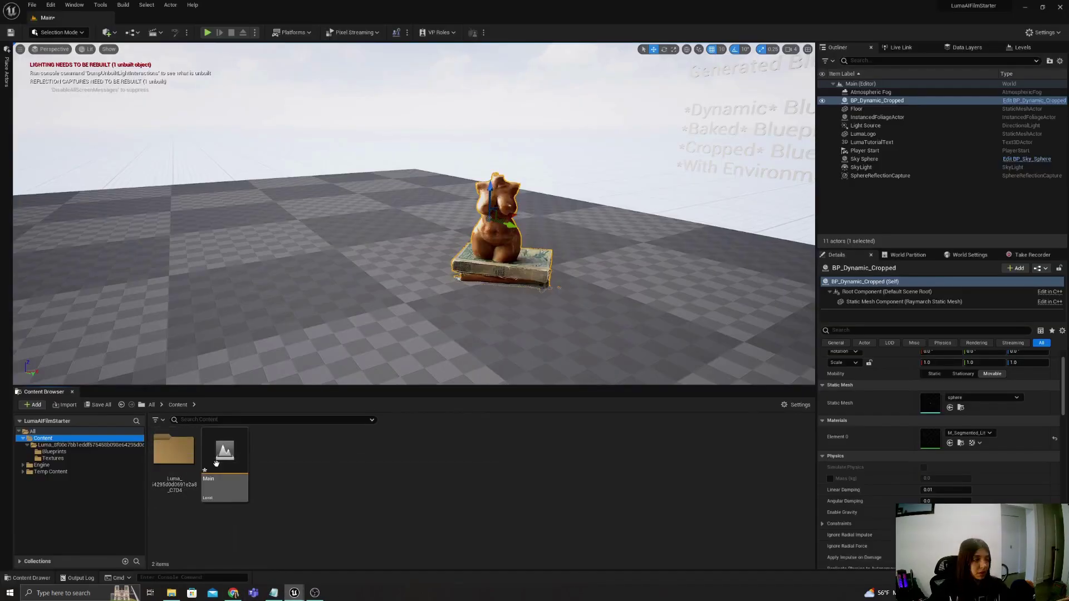
right_drag(390, 250, 383, 250)
right_drag(472, 155, 573, 139)
right_drag(472, 155, 440, 189)
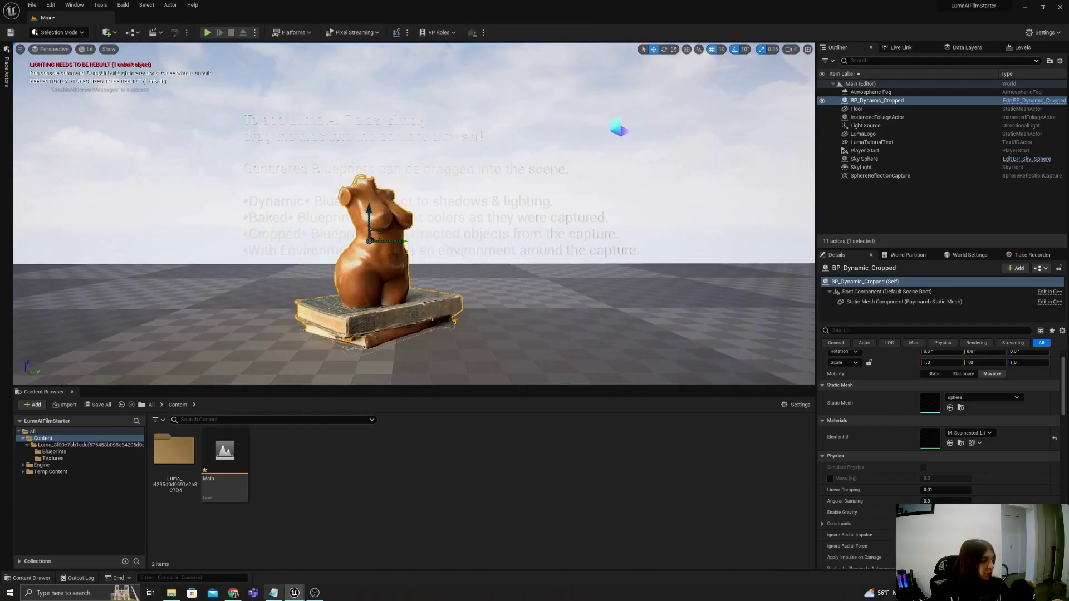
Open the Luma capture folder, then its Blueprints folder listing BP_Baked through BP_Dynamic_With_Environment.
click(172, 592)
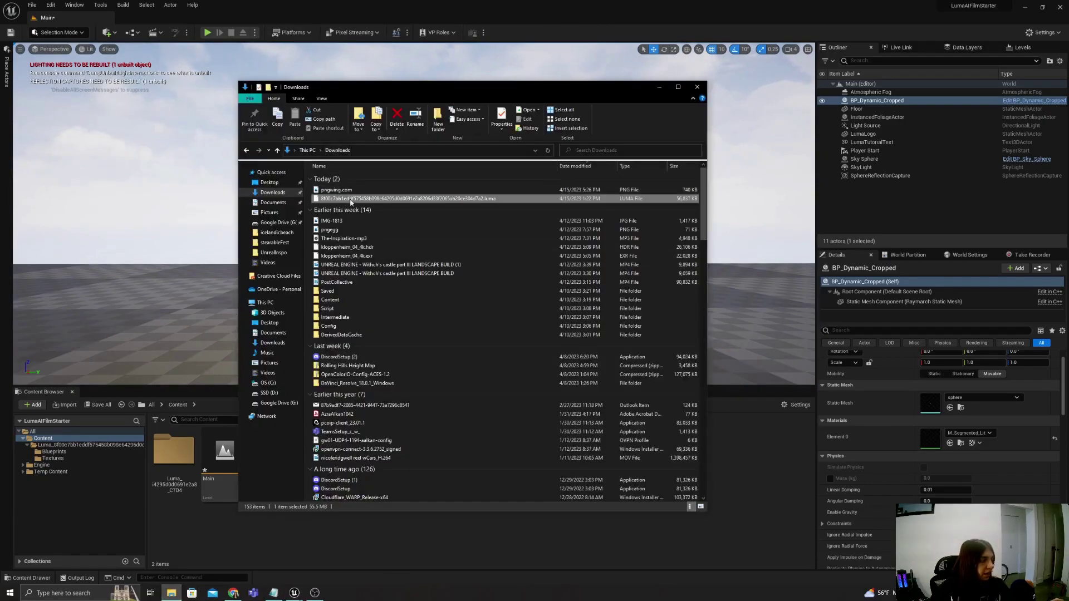
click(224, 539)
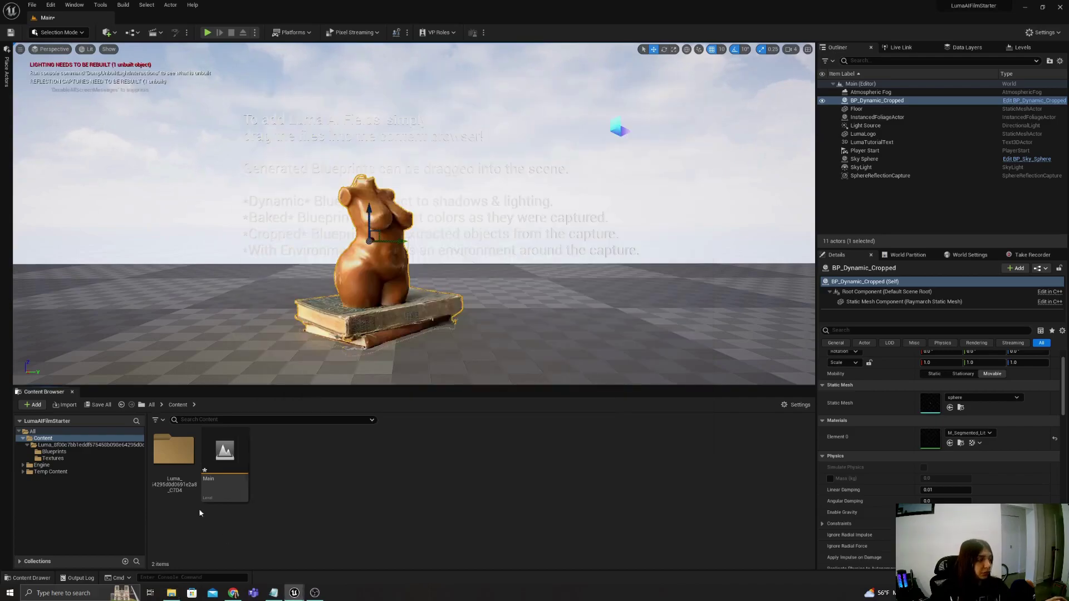
double_click(174, 460)
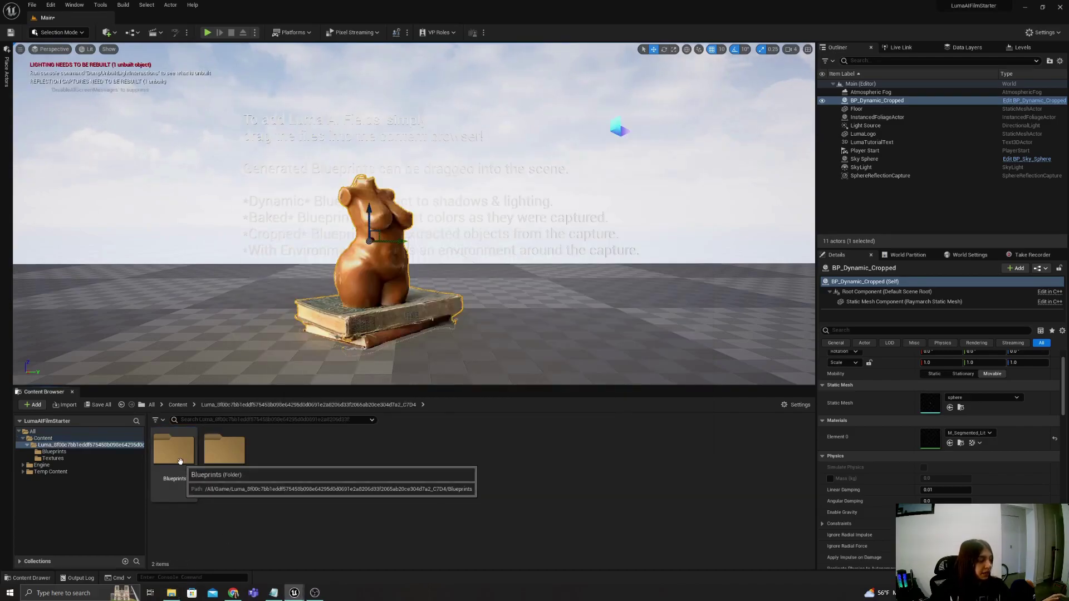
double_click(174, 465)
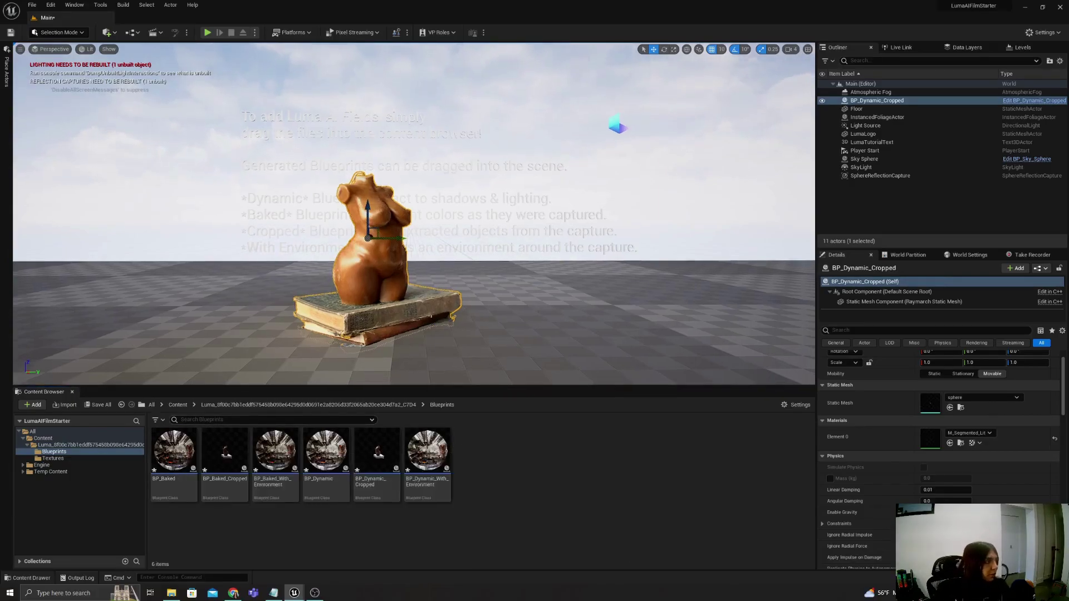
right_drag(337, 174, 350, 172)
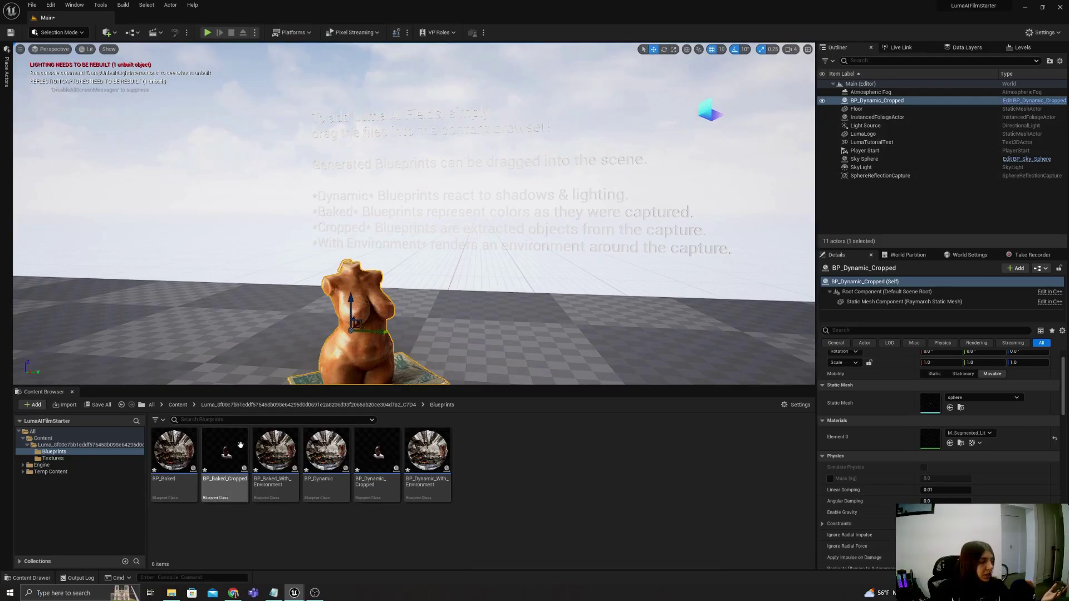
mouse_move(231, 449)
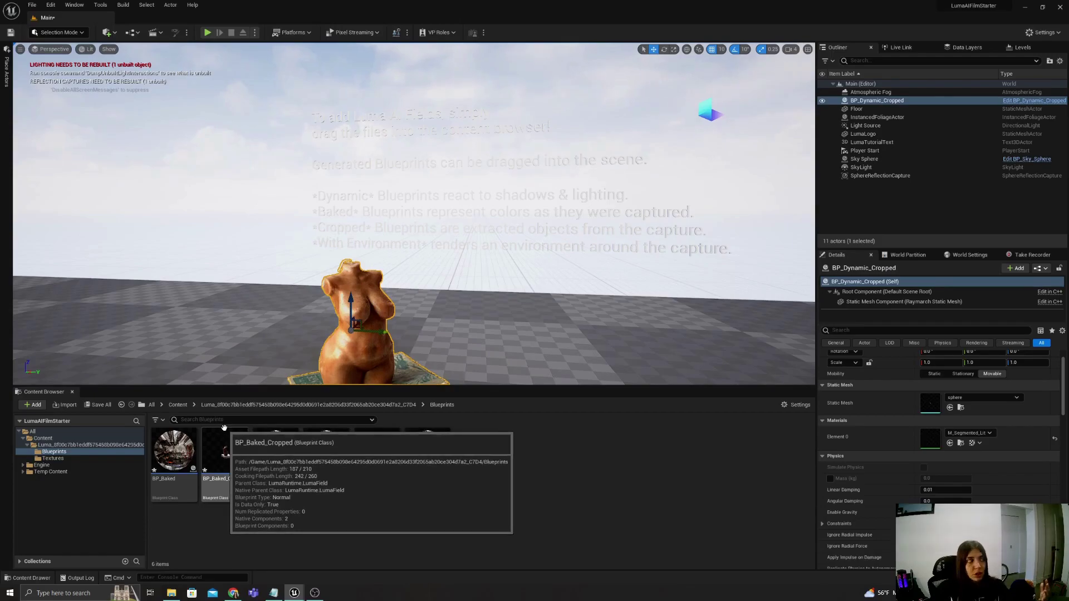
Drop BP_Baked_Cropped into the level and slide it right, beside BP_Dynamic_Cropped.
drag(224, 442, 553, 260)
middle_drag(541, 337, 167, 271)
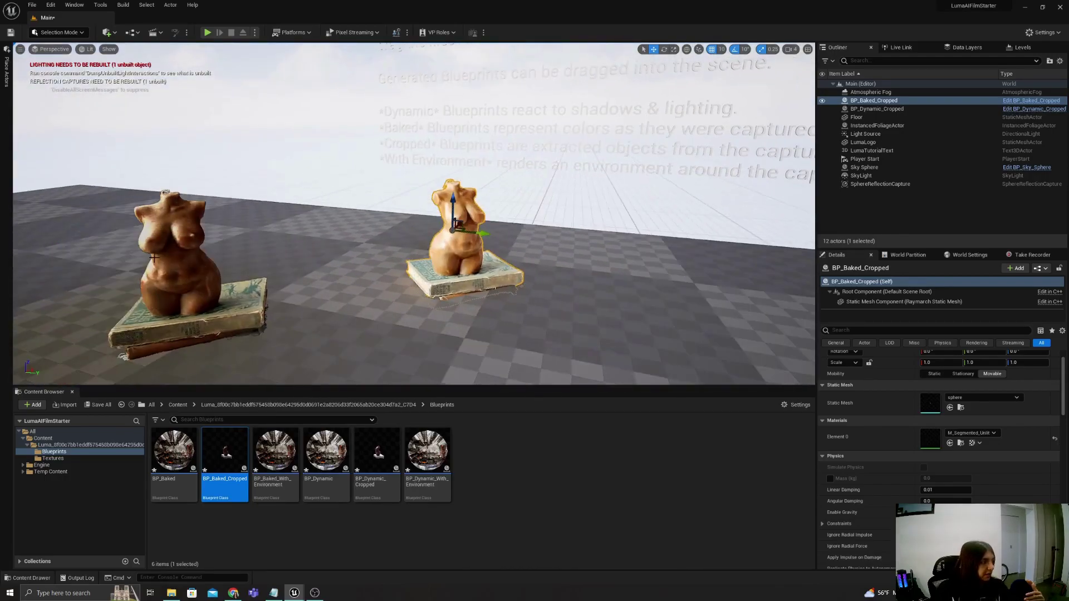
click(154, 257)
click(460, 239)
drag(485, 235, 533, 279)
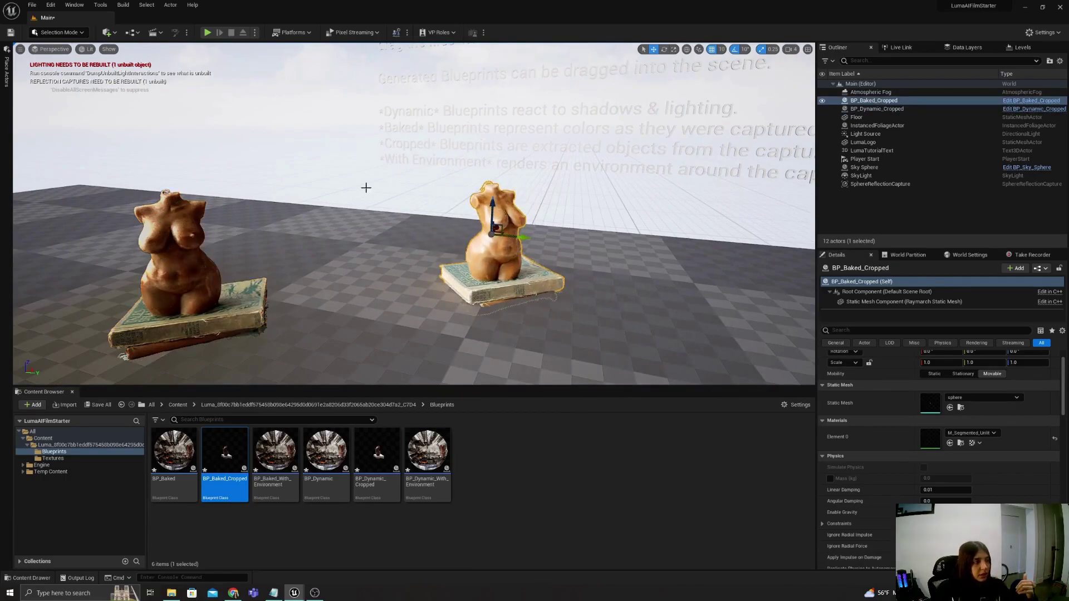
mouse_move(516, 230)
right_down()
mouse_move(467, 233)
mouse_move(467, 245)
mouse_move(462, 231)
mouse_move(448, 230)
mouse_move(515, 230)
right_up()
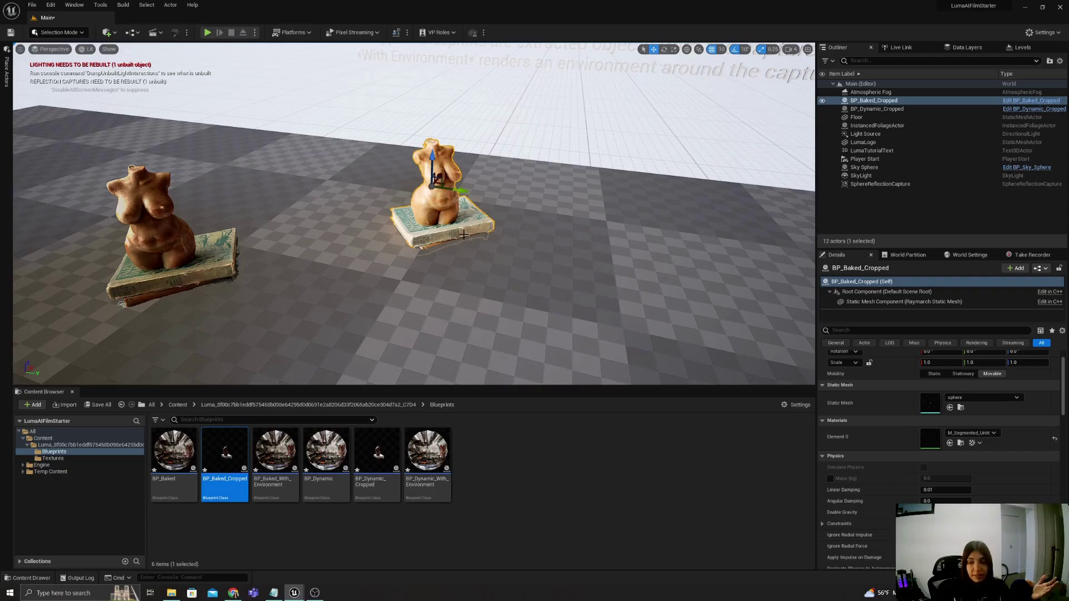
Frame the left dynamic statue and select BP_Dynamic_Cropped in the Outliner.
click(177, 234)
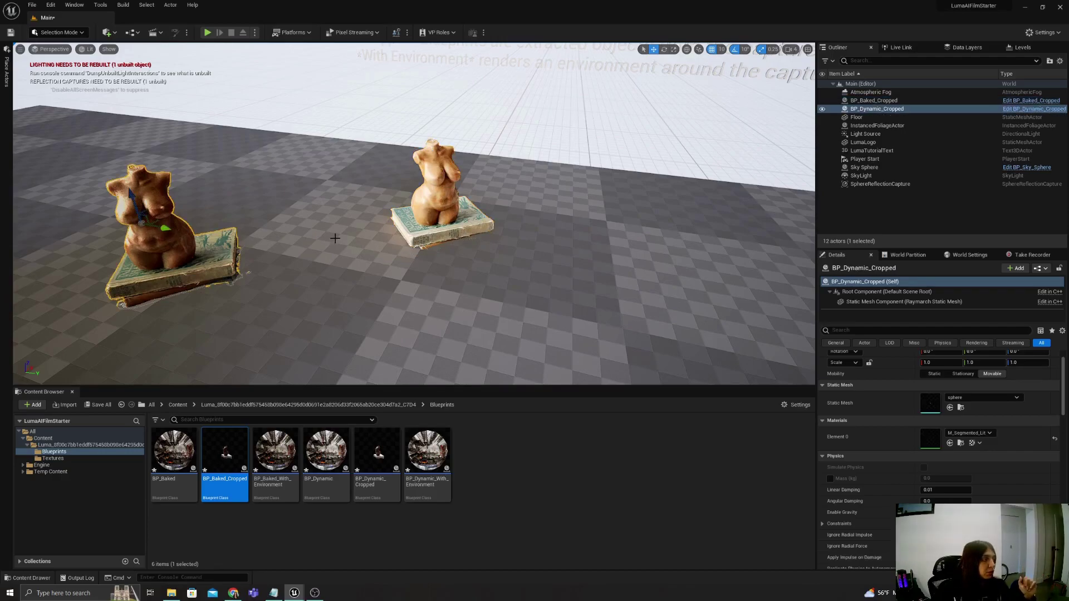
key(f)
scroll(335, 238, down, 5)
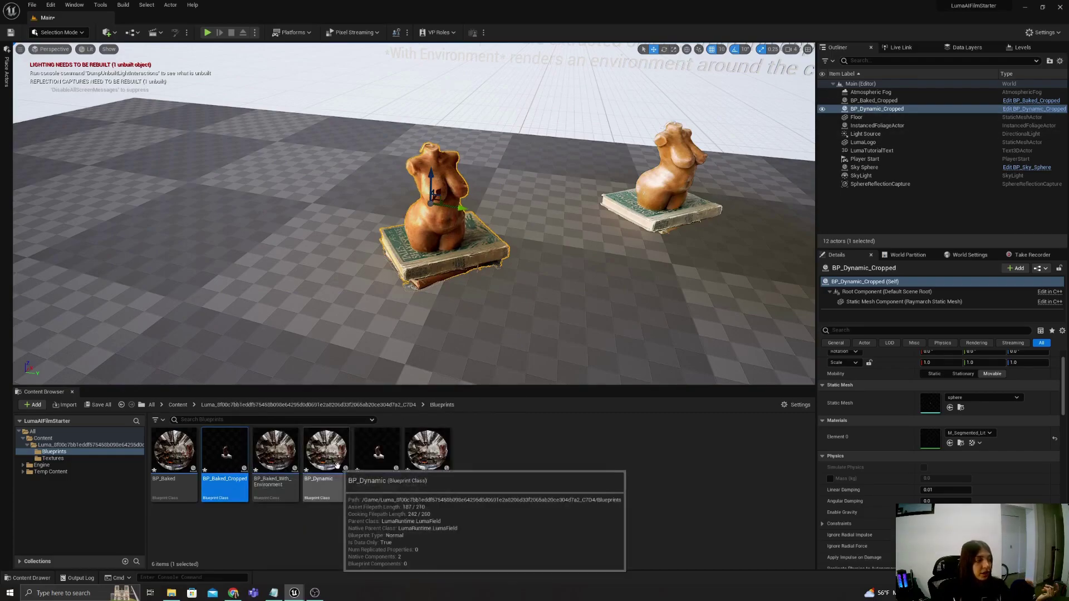
click(890, 110)
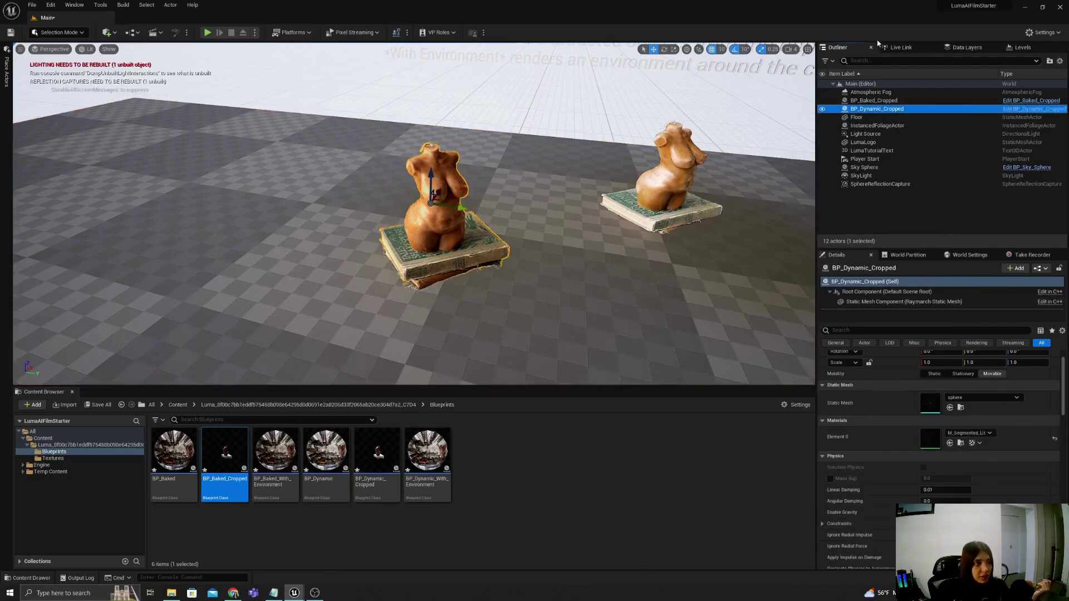
Tilt the Light Source's Y rotation, then undo it back to about 203.3°.
click(898, 134)
scroll(981, 368, up, 1)
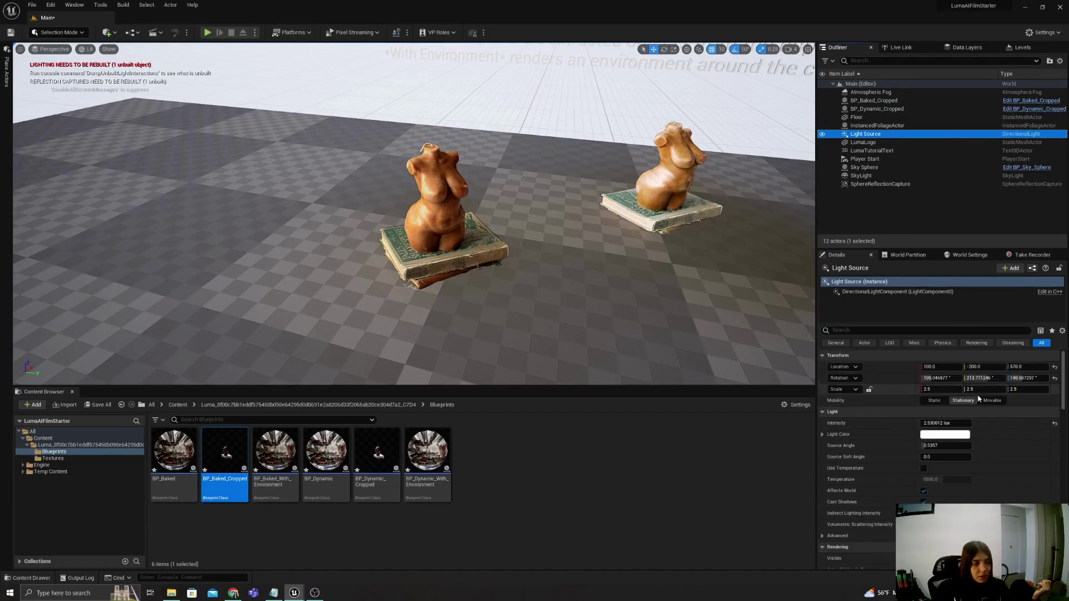
click(991, 379)
mouse_move(982, 378)
mouse_down()
mouse_move(965, 378)
mouse_move(976, 378)
mouse_up()
key(ctrl+z)
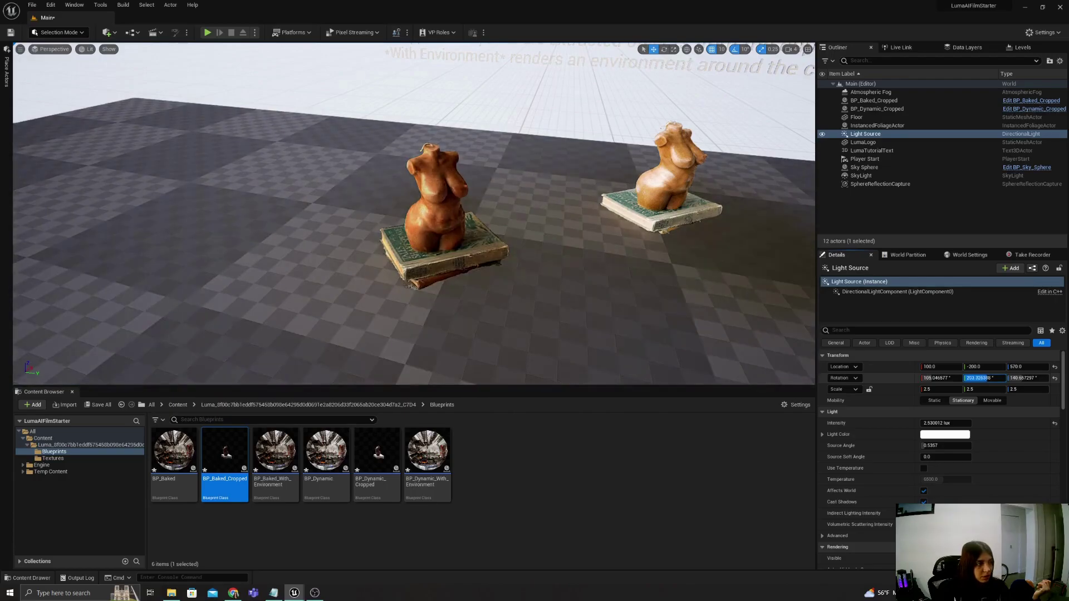
right_drag(414, 223, 481, 234)
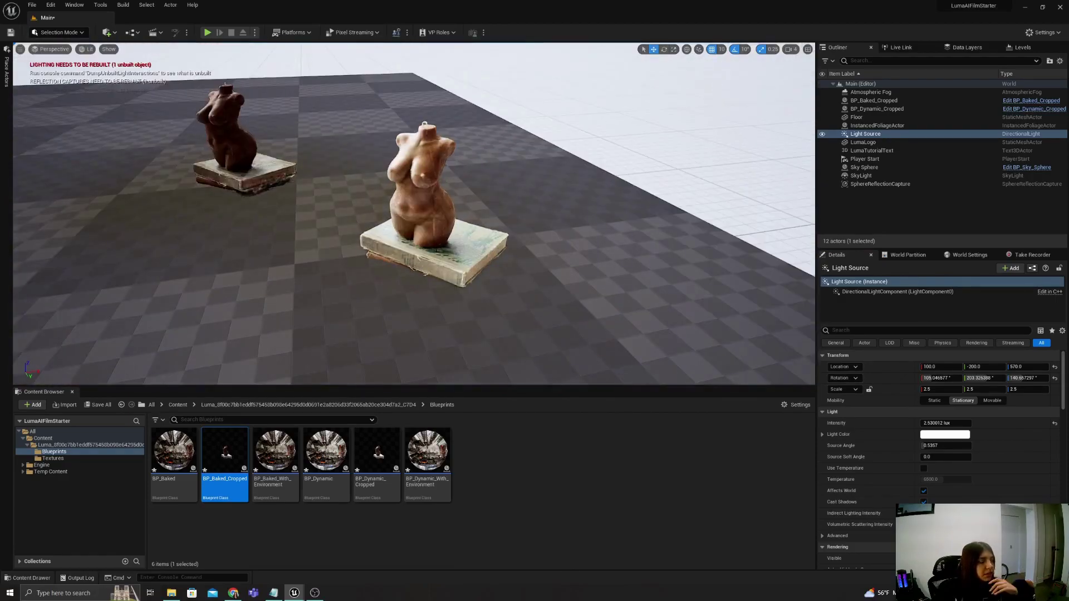
Select the baked cropped statue and open its Element 0 material.
click(415, 240)
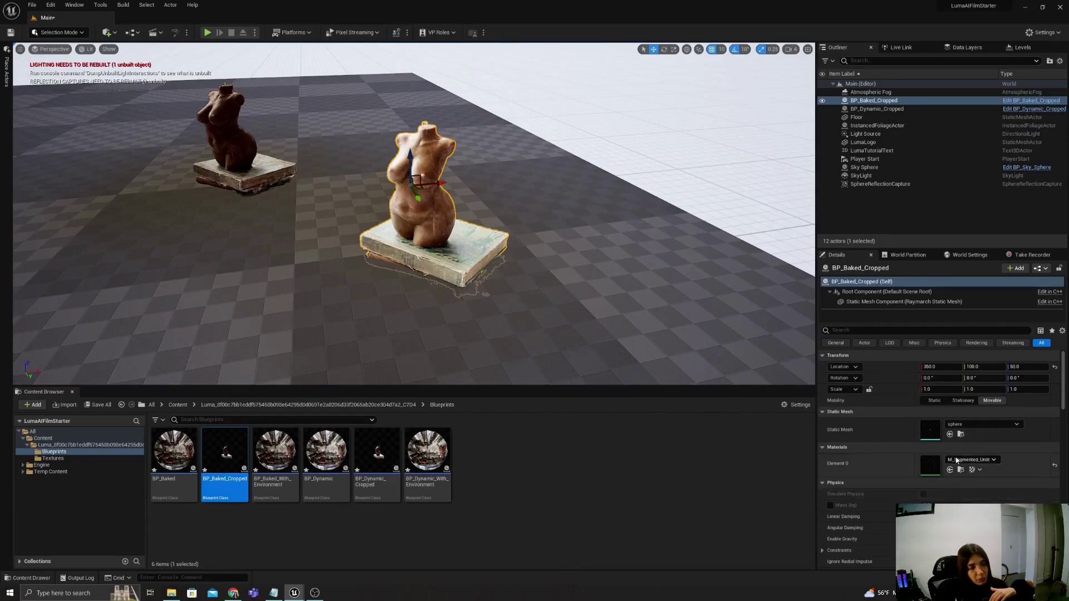
scroll(958, 459, down, 2)
scroll(959, 456, down, 5)
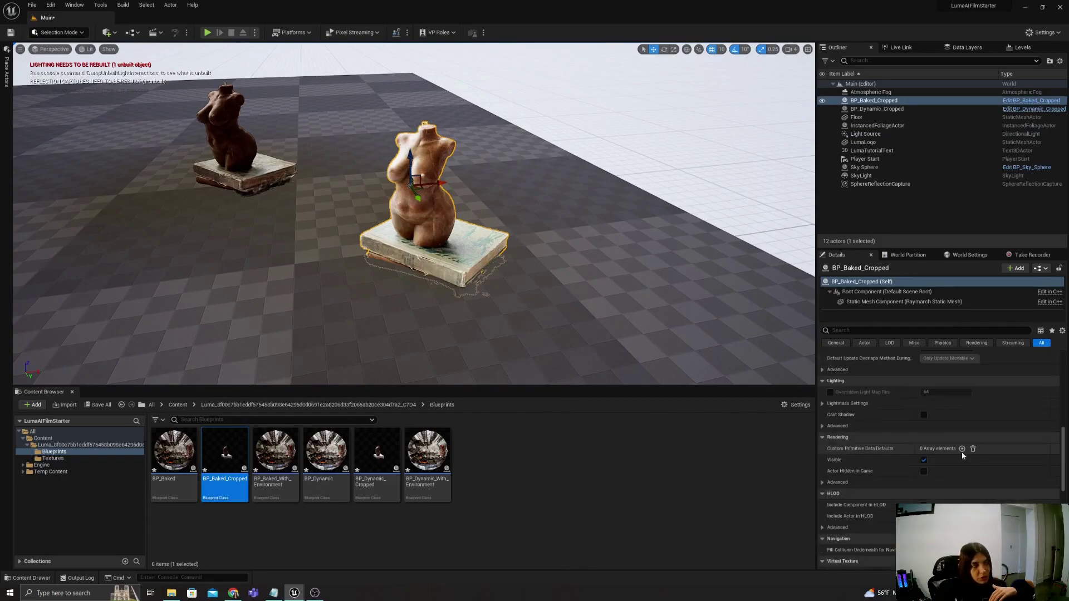
scroll(946, 436, up, 5)
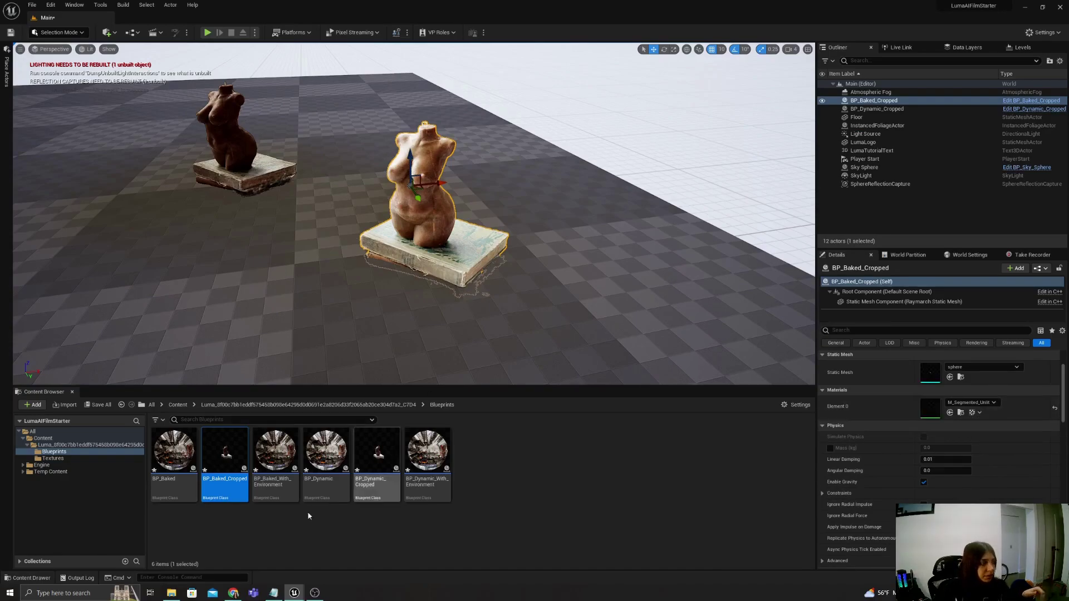
double_click(926, 409)
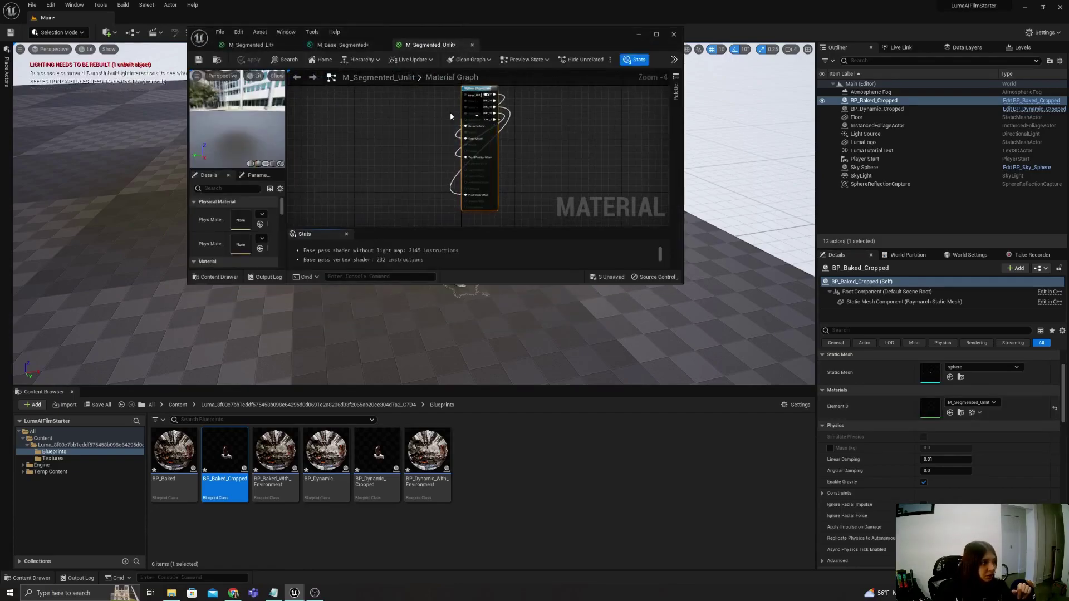
Close M_Segmented_Unlit and maximize the editor on the M_Segmented_Lit graph.
click(671, 35)
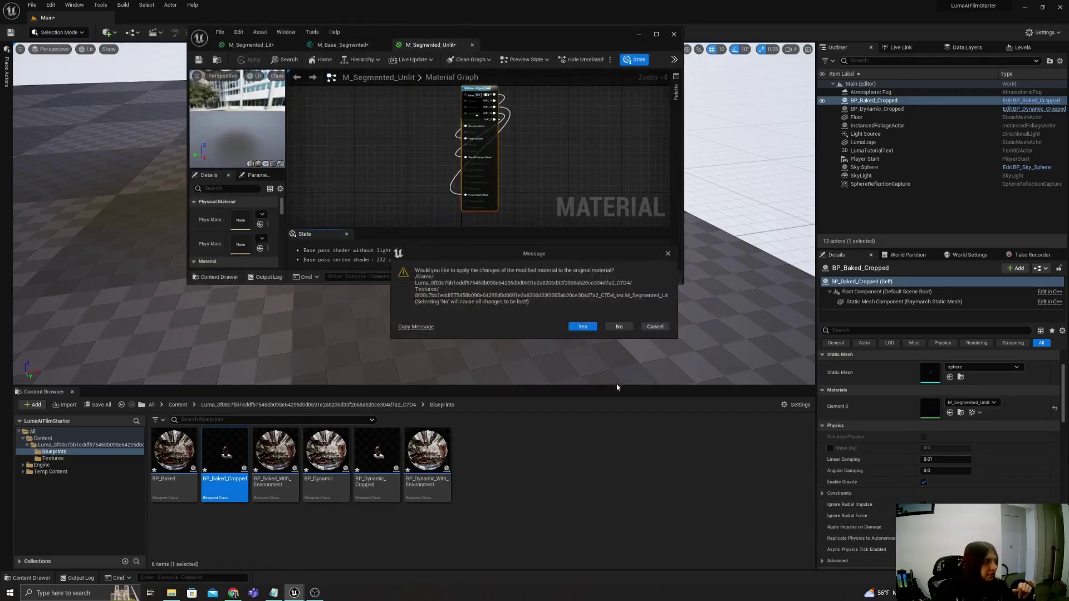
click(648, 329)
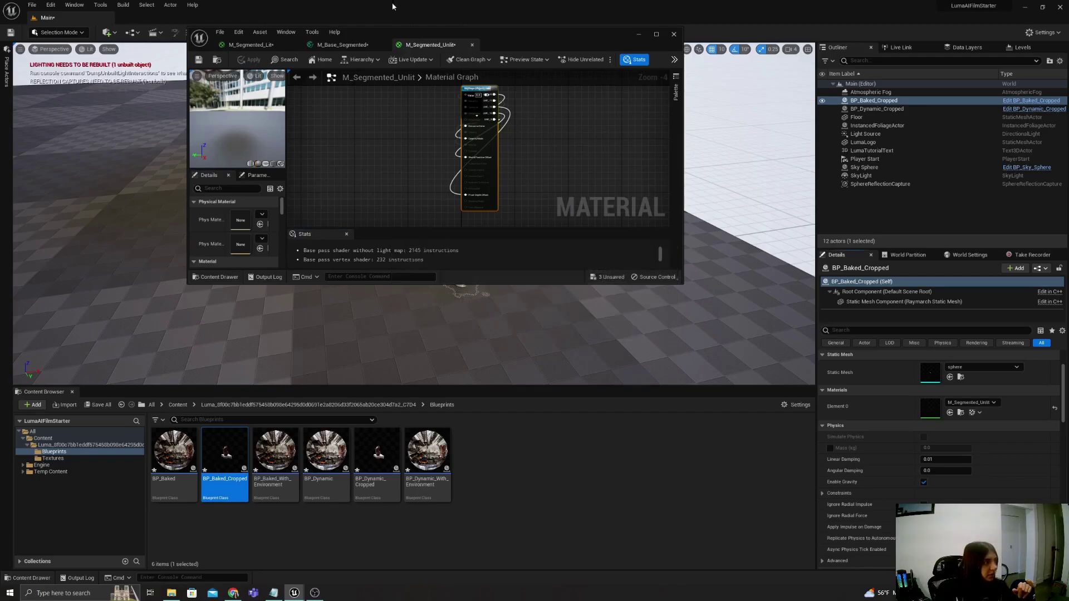
click(472, 45)
click(251, 45)
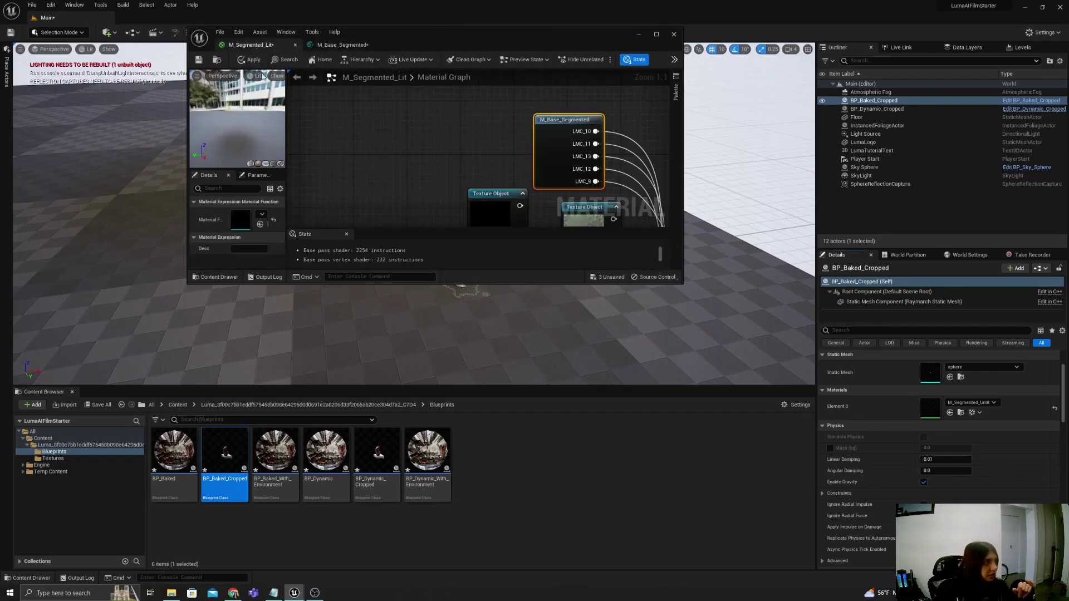
double_click(547, 41)
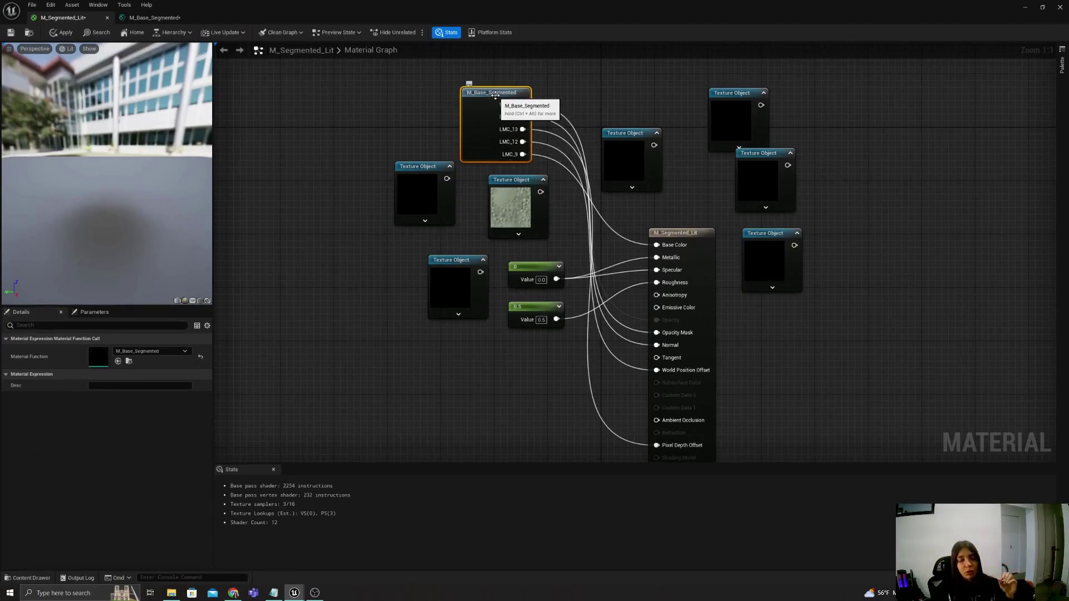
In M_Base_Segmented, move the constant, Mask (A), Output LMC_9 and Mask (R G B) nodes lower right.
click(158, 18)
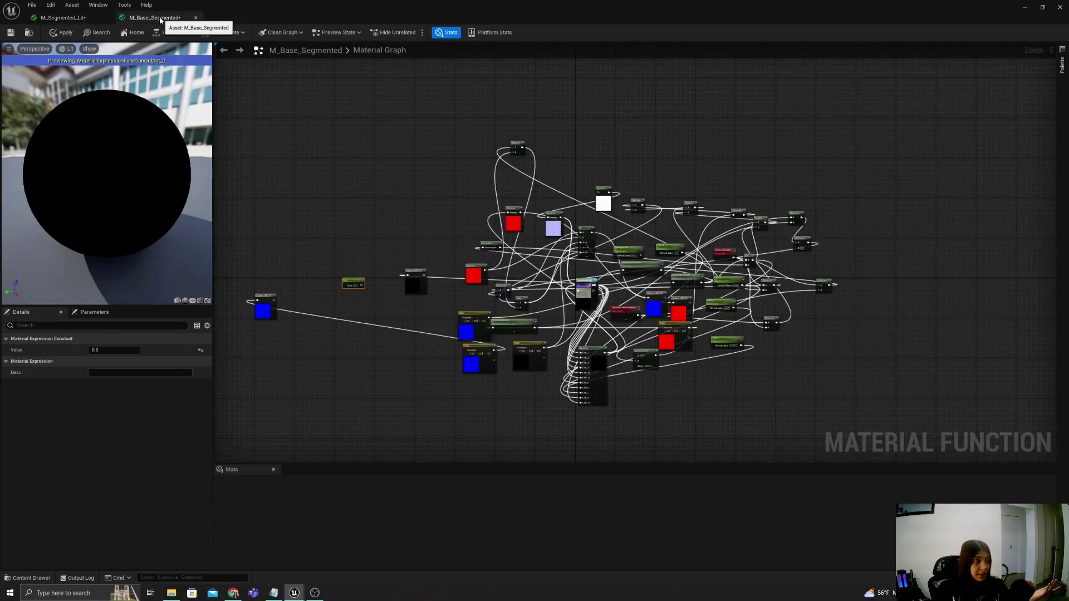
scroll(549, 345, up, 6)
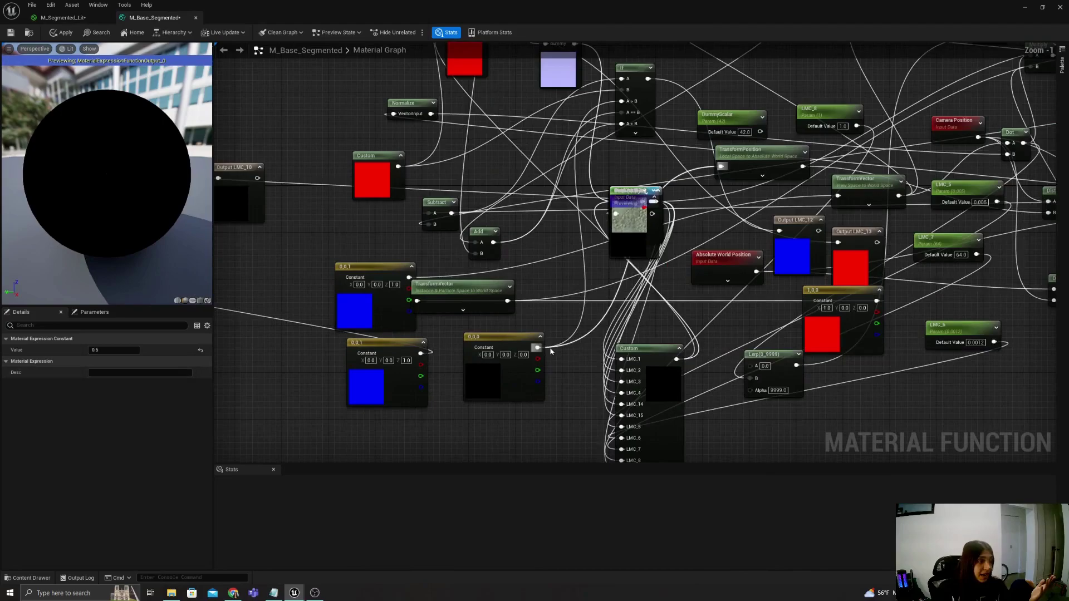
click(626, 220)
drag(626, 221, 891, 406)
click(663, 248)
drag(660, 243, 780, 430)
drag(635, 192, 855, 419)
drag(639, 191, 1011, 395)
scroll(387, 245, down, 1)
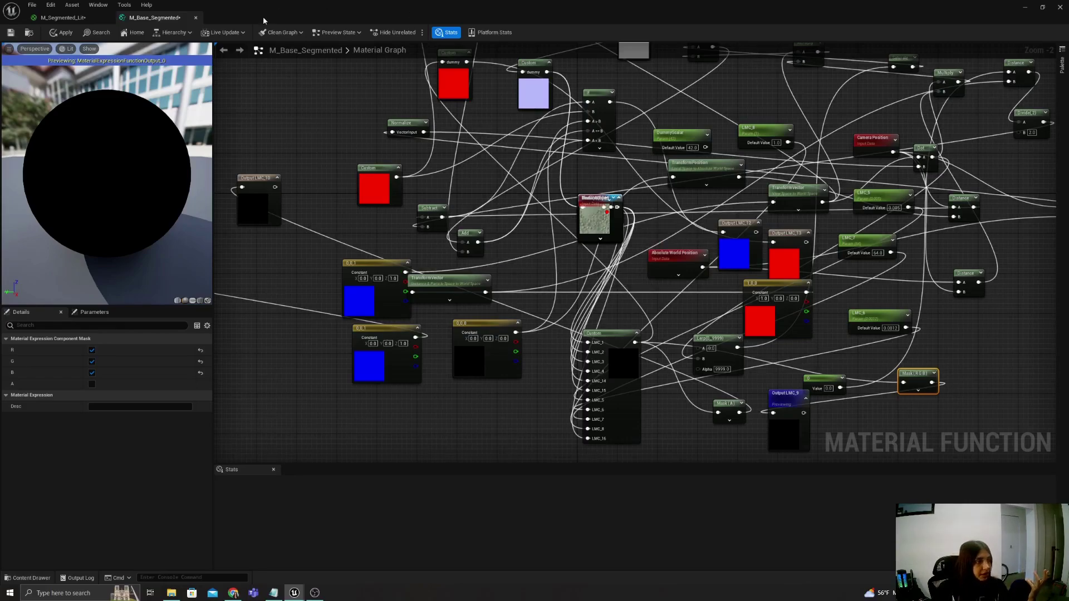
Close the M_Base_Segmented function without applying changes, then close the material editor.
click(198, 18)
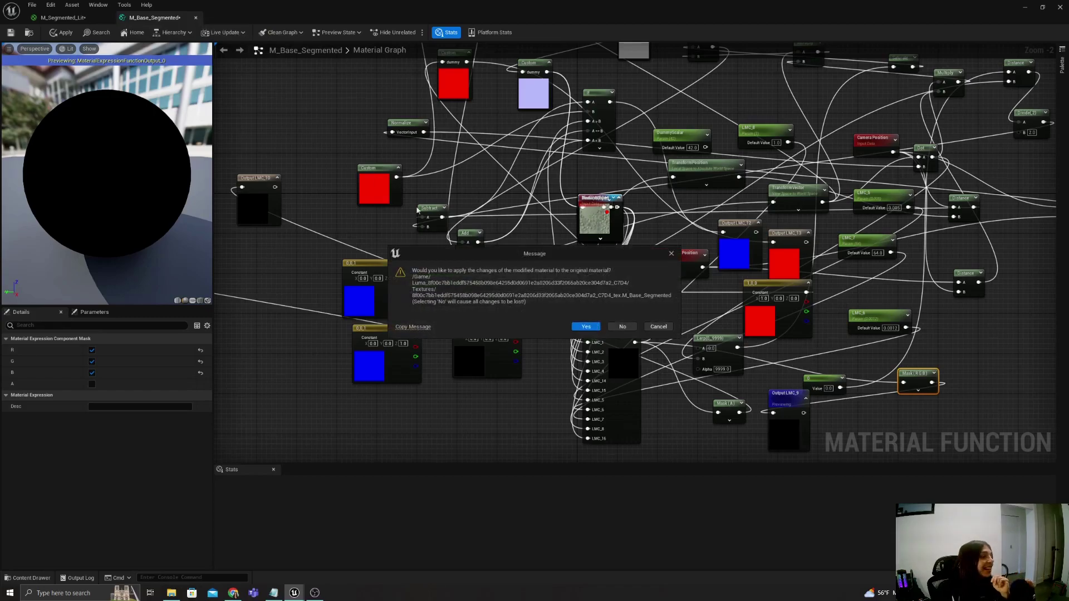
click(617, 328)
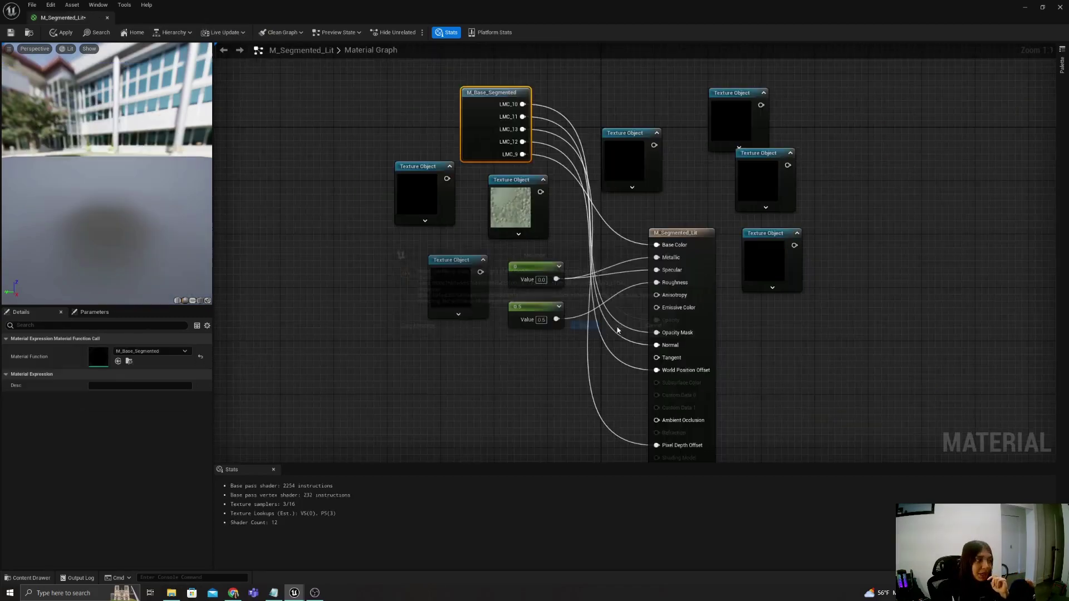
click(107, 18)
Discard the material changes and frame the baked cropped statue in the viewport.
click(617, 328)
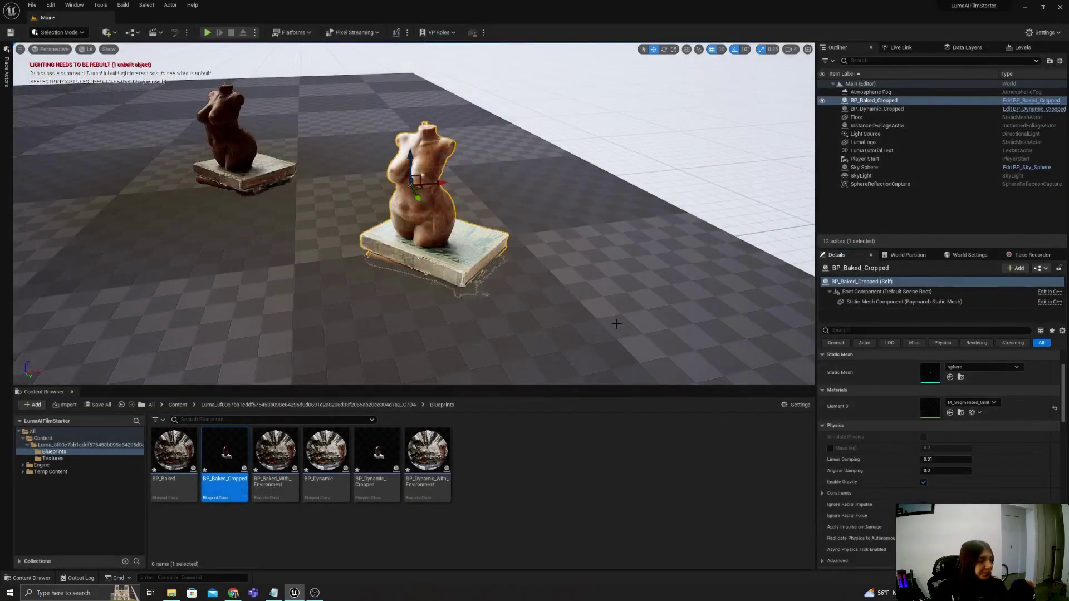
right_drag(429, 239, 564, 257)
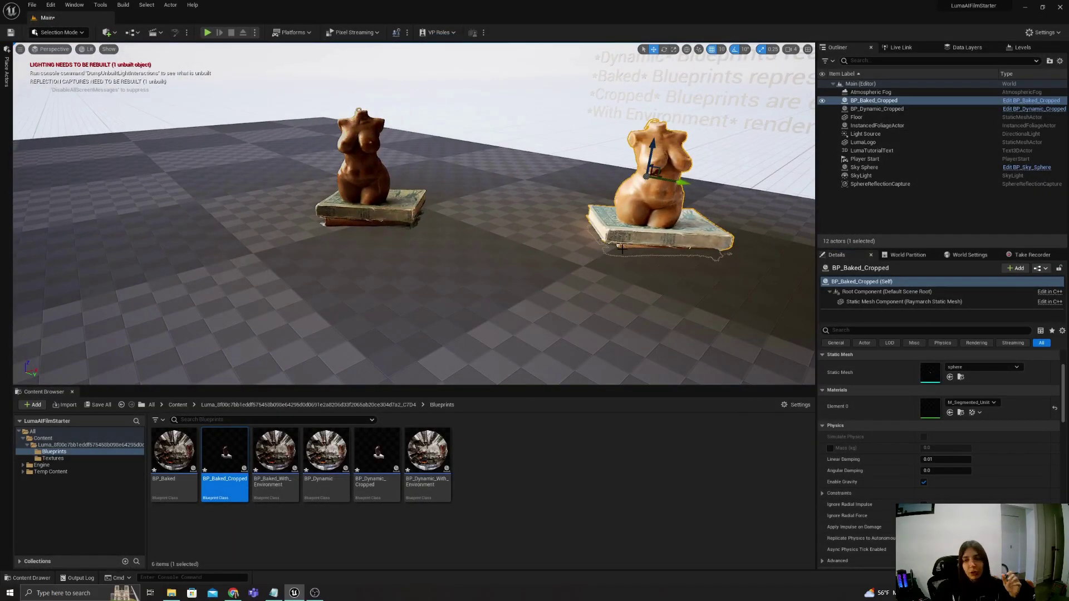
scroll(635, 248, up, 5)
key(f)
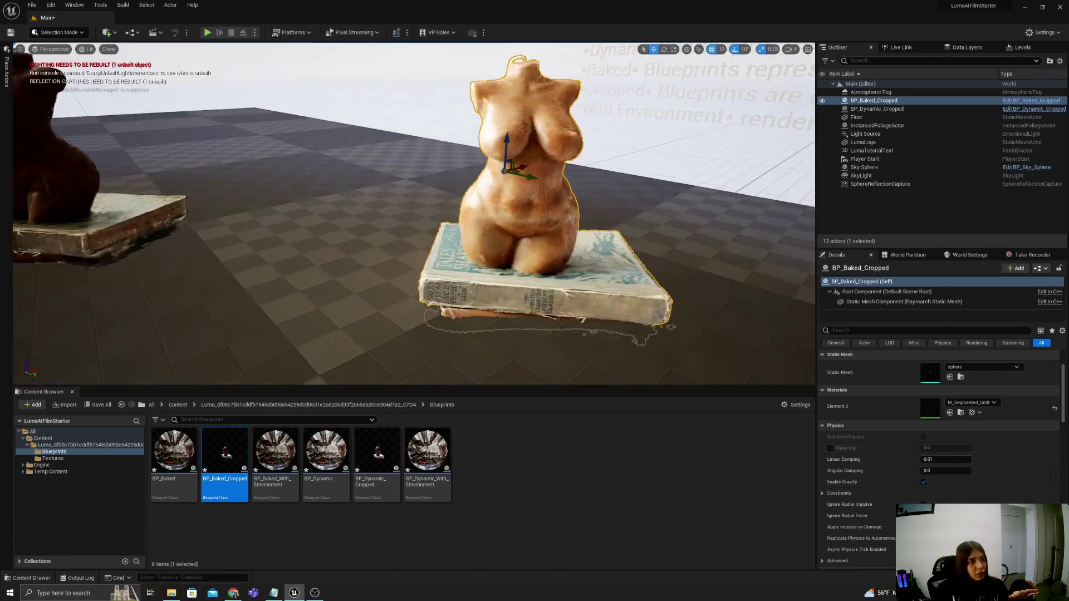
scroll(900, 424, down, 4)
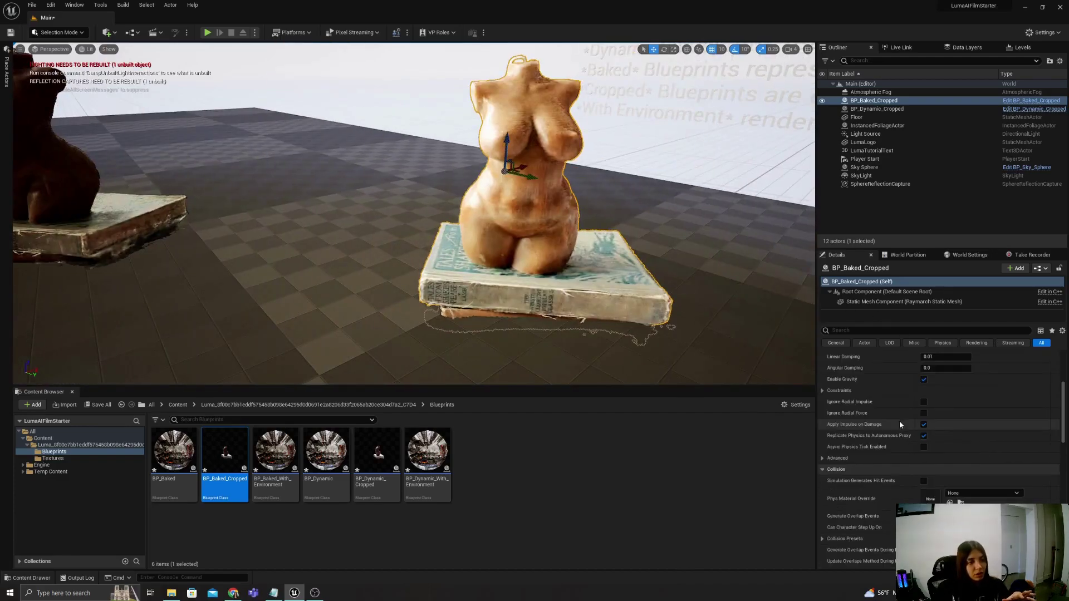
scroll(900, 420, up, 5)
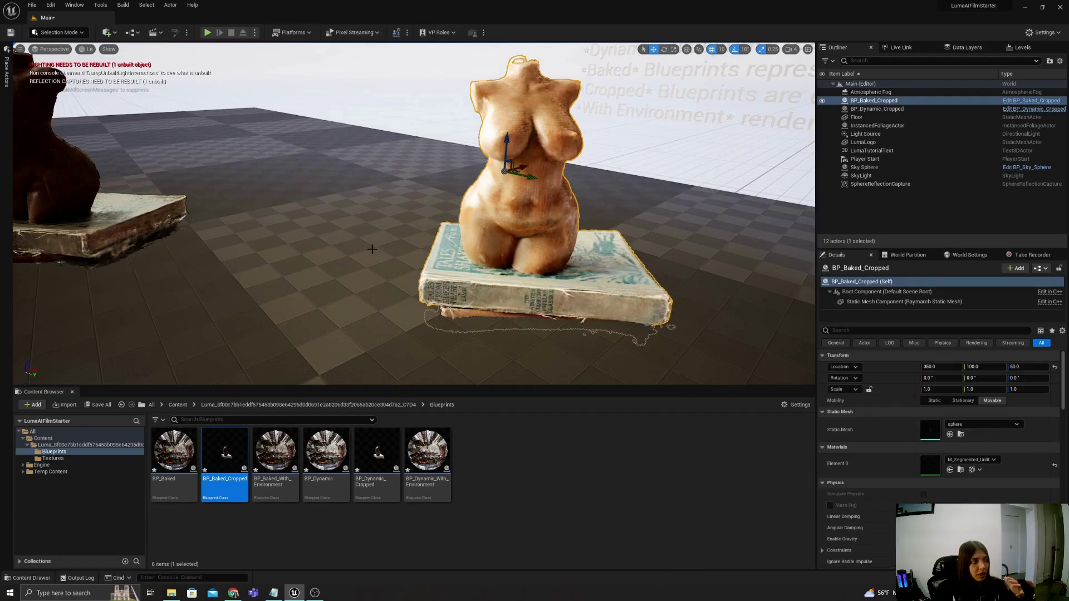
Zoom around both statues on their books, then select BP_Dynamic_Cropped.
scroll(372, 249, down, 5)
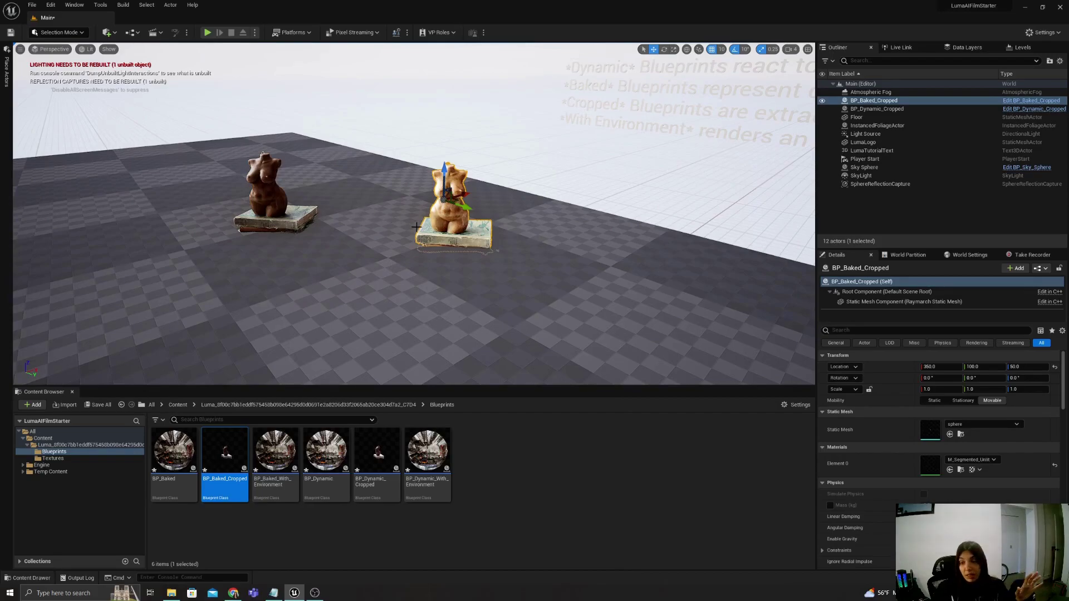
scroll(416, 227, up, 5)
scroll(416, 227, down, 5)
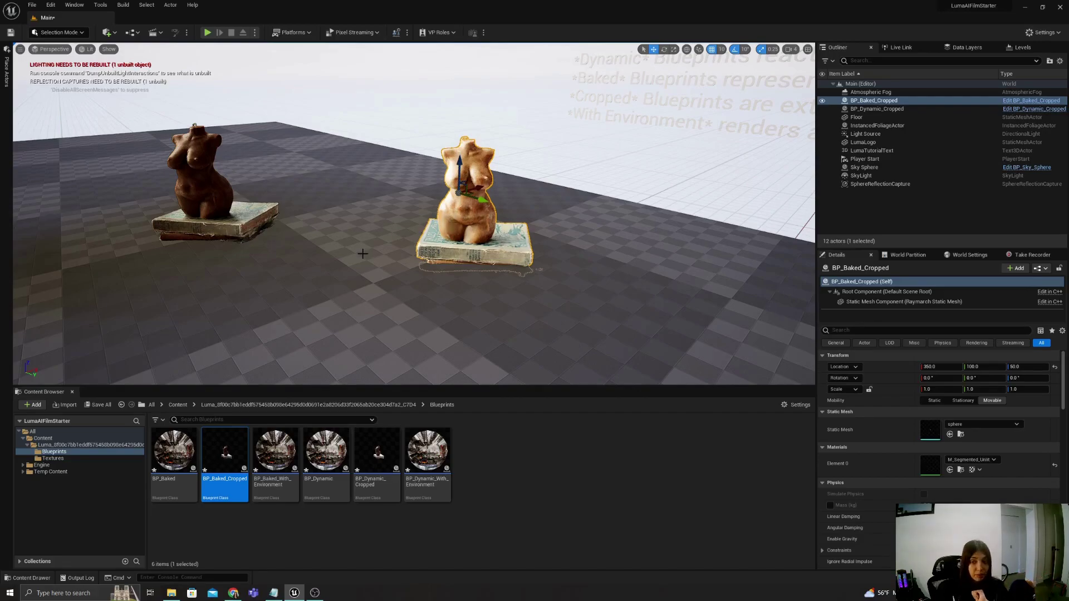
right_drag(424, 312, 379, 312)
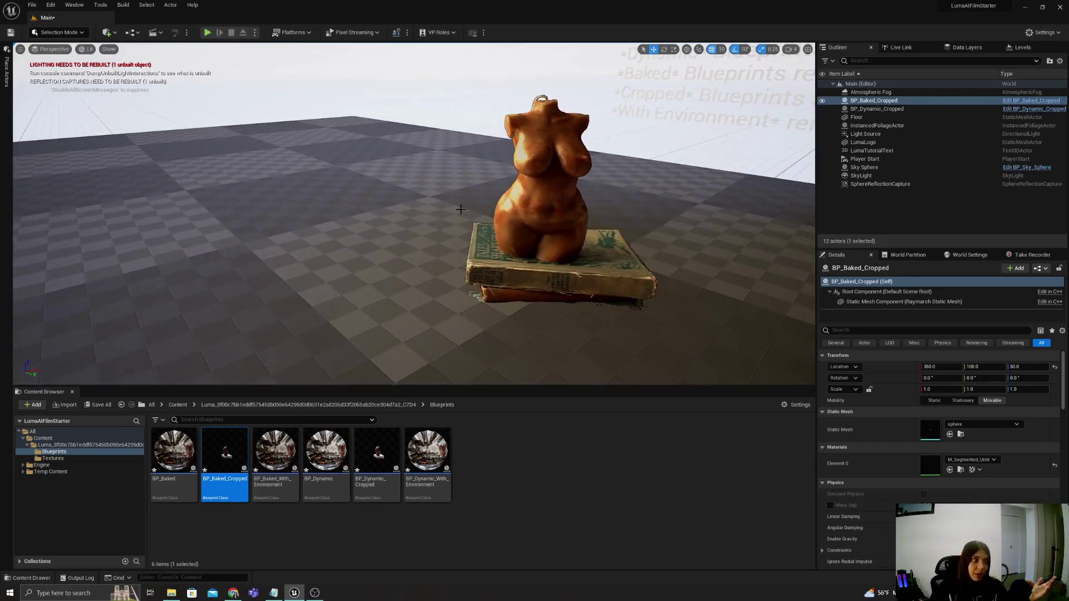
click(528, 236)
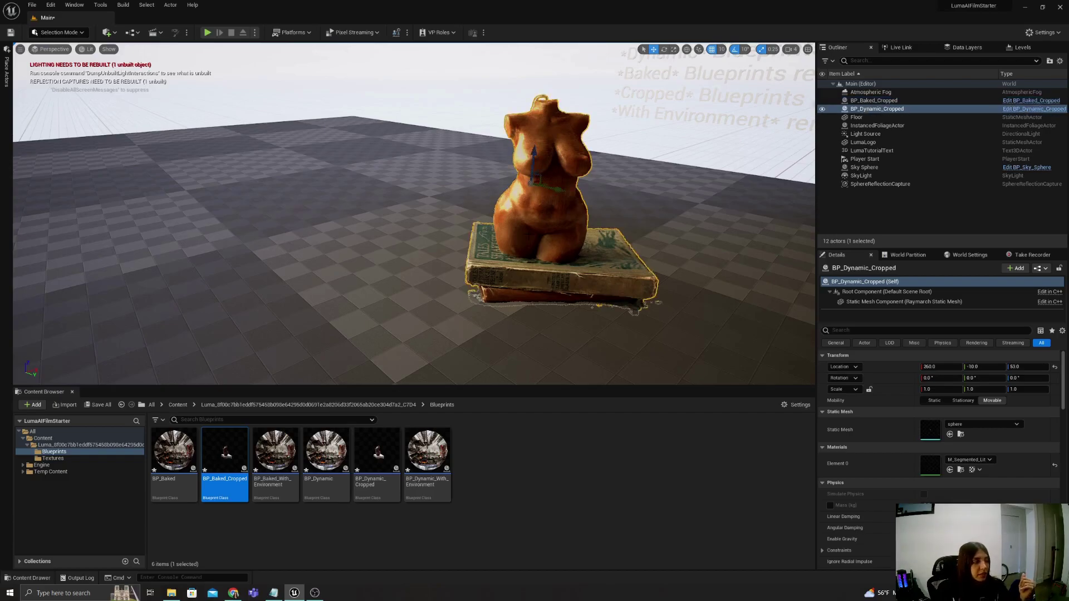